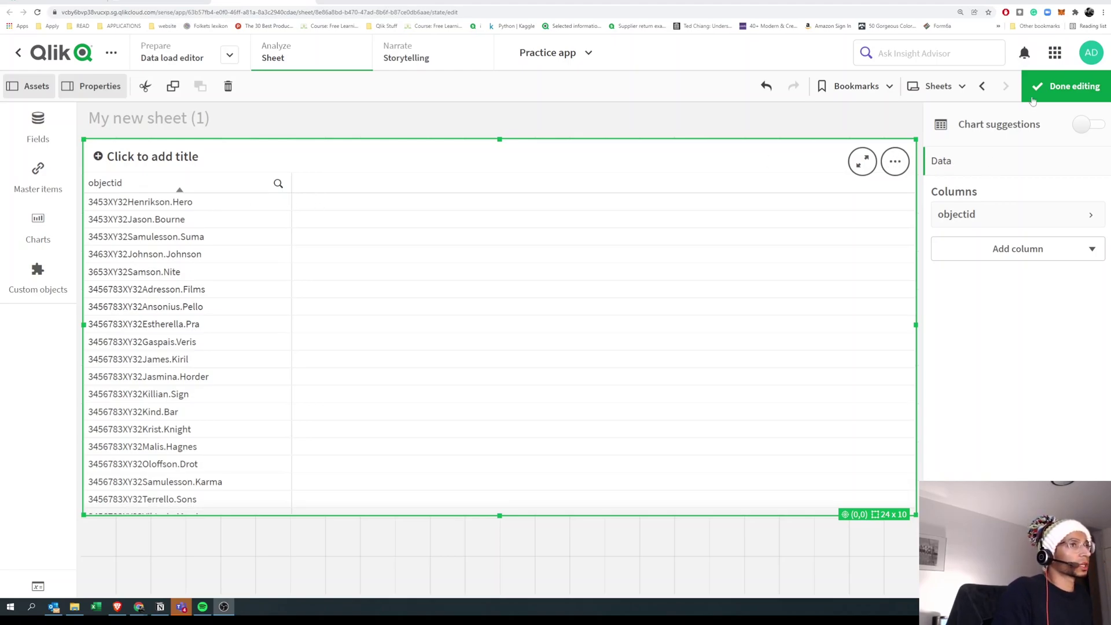
- Add a SubField() call on a new line after the objectid field in the Section 4 load script
{"action": "left_click", "coordinate": [341, 2]}
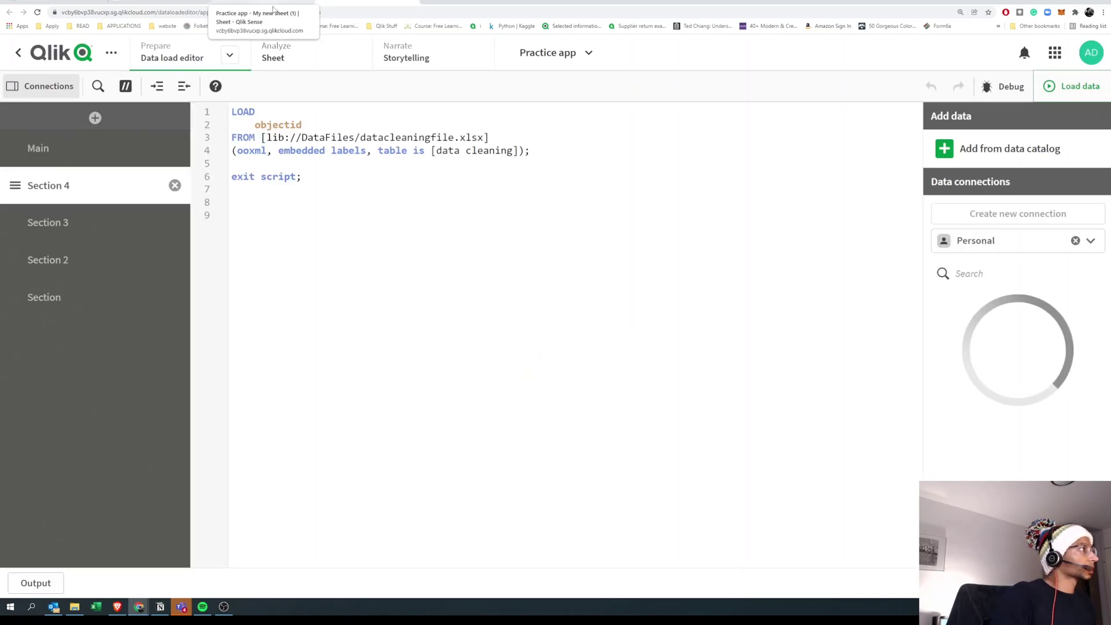
{"action": "left_click", "coordinate": [298, 124]}
{"action": "key", "text": "Return"}
{"action": "key", "text": "Up"}
{"action": "key", "text": "End"}
{"action": "type", "text": ","}
{"action": "key", "text": "Down"}
{"action": "type", "text": "sub"}
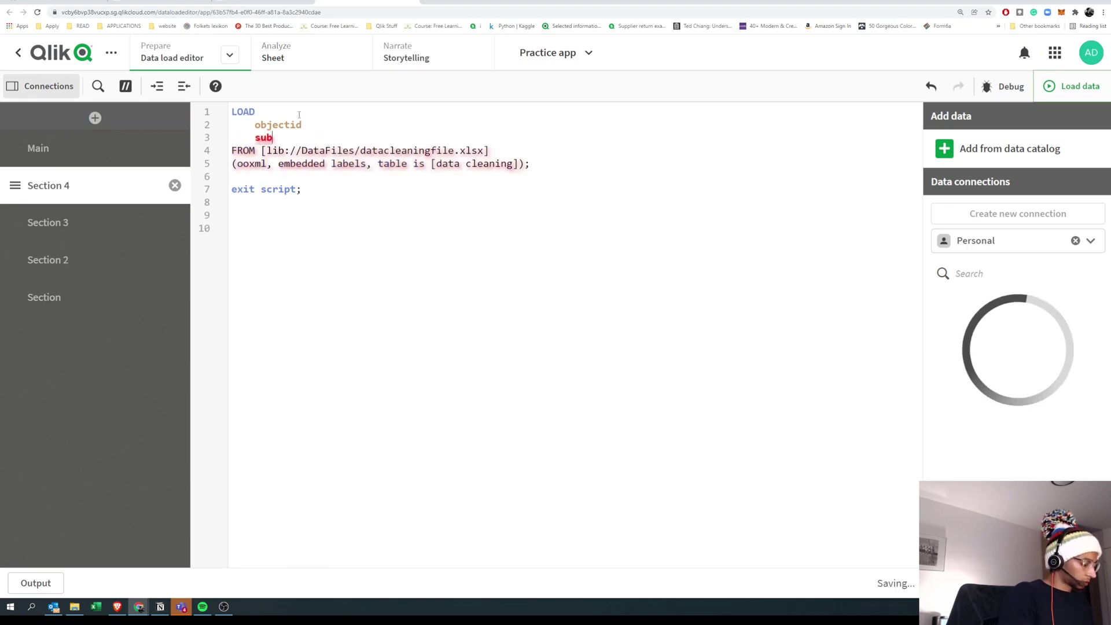
{"action": "key", "text": "Return"}
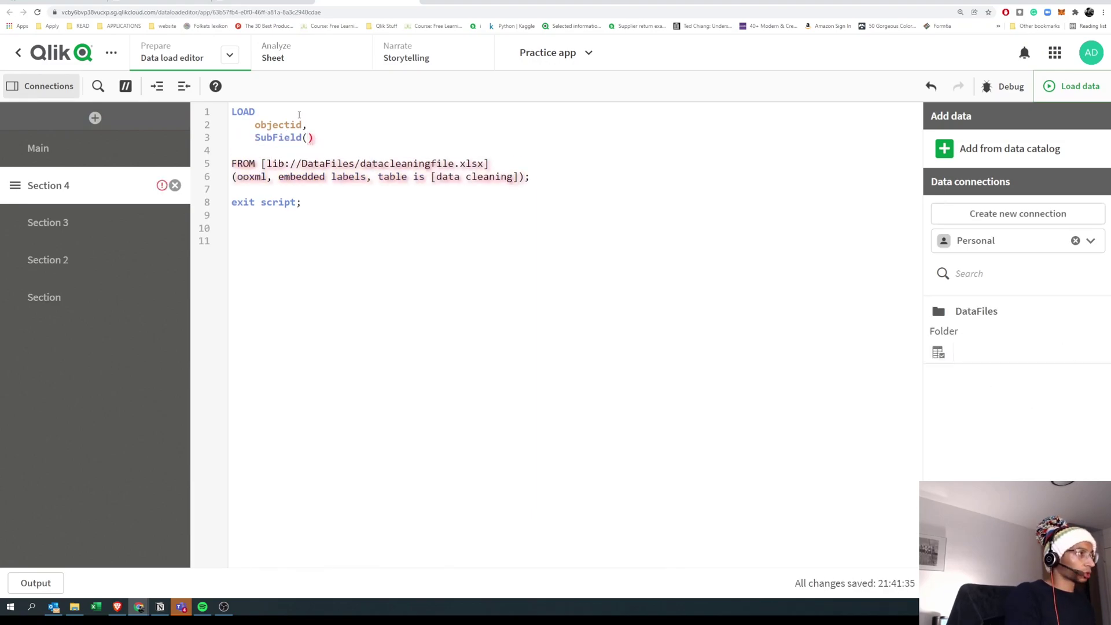
- Enter objectid as the SubField function's first argument and begin the quoted delimiter argument
{"action": "type", "text": "ob"}
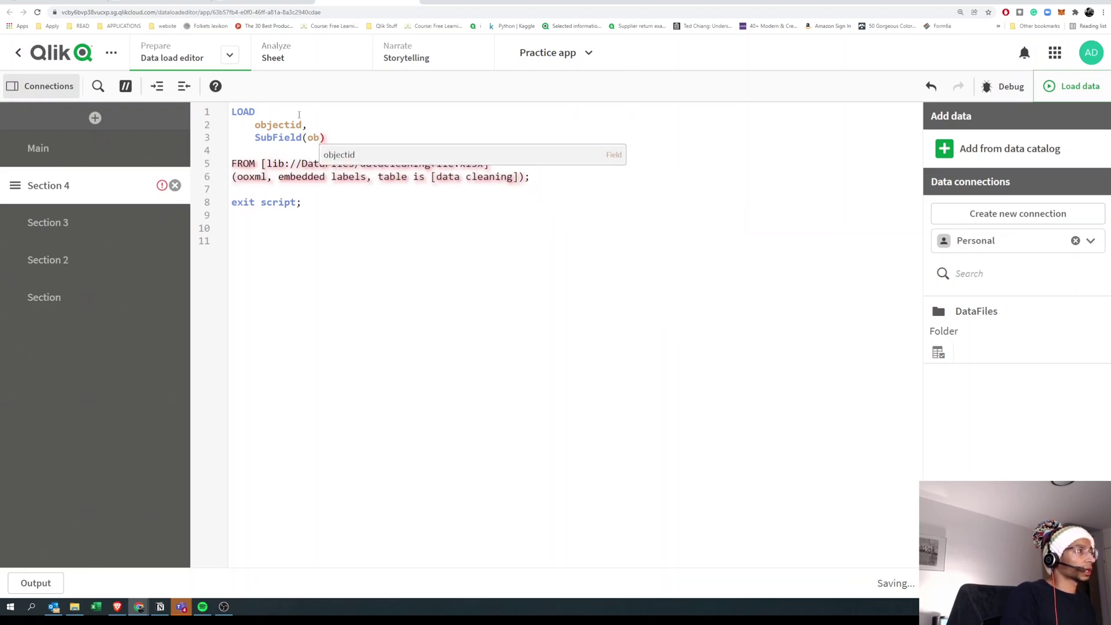
{"action": "key", "text": "Return"}
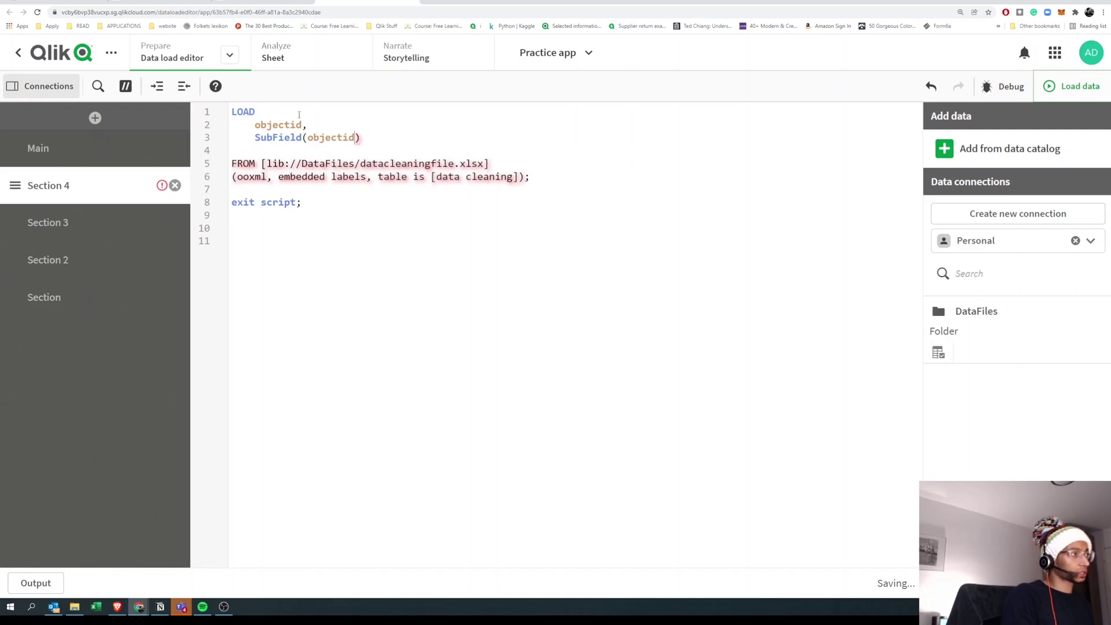
{"action": "type", "text": ","}
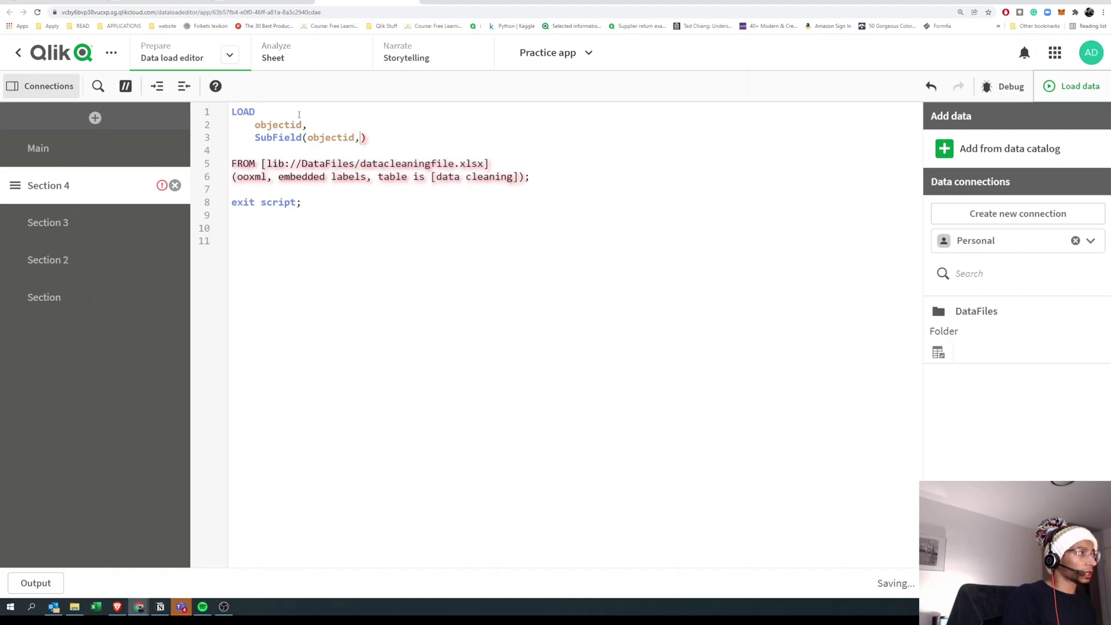
{"action": "type", "text": "'"}
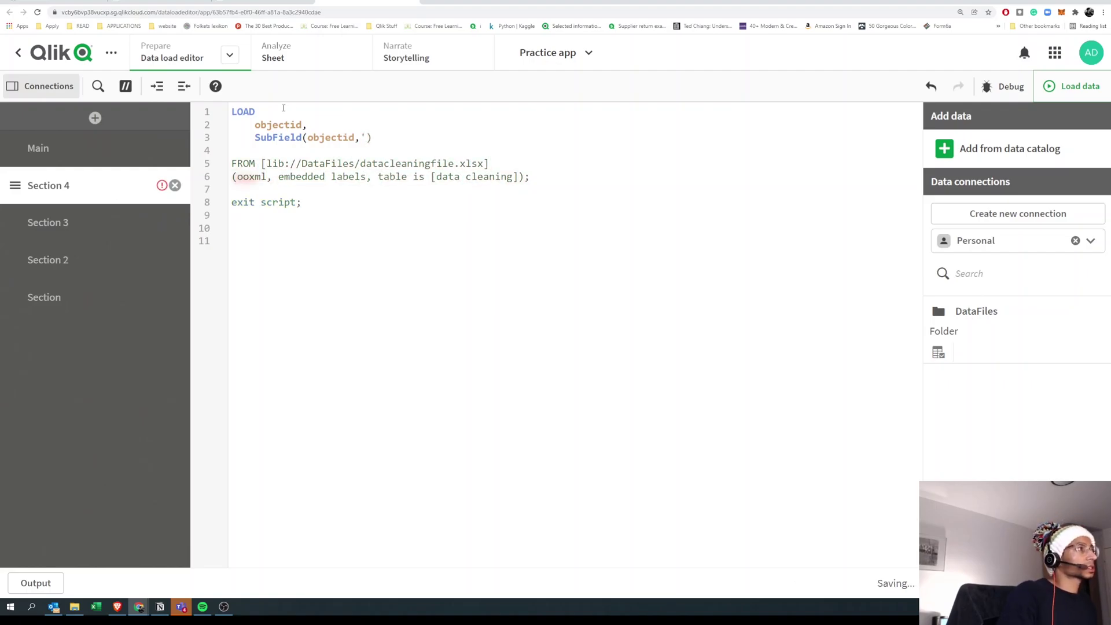
- Check the objectid values in the sheet table for their delimiter and return to the load script
{"action": "left_click", "coordinate": [254, 4]}
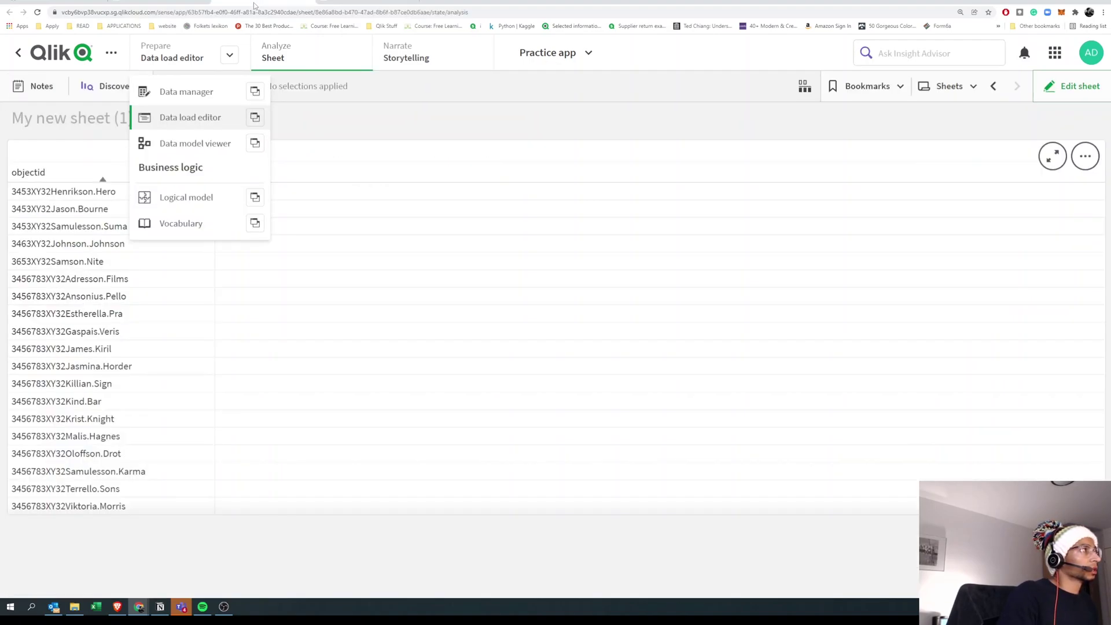
{"action": "left_click", "coordinate": [107, 199]}
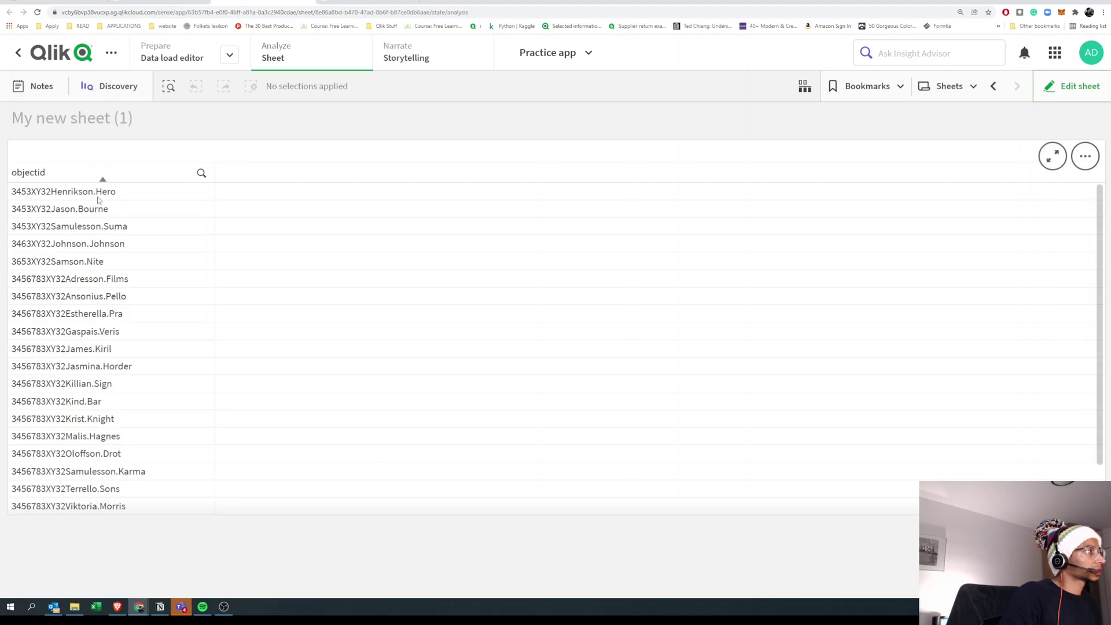
{"action": "left_click", "coordinate": [230, 55]}
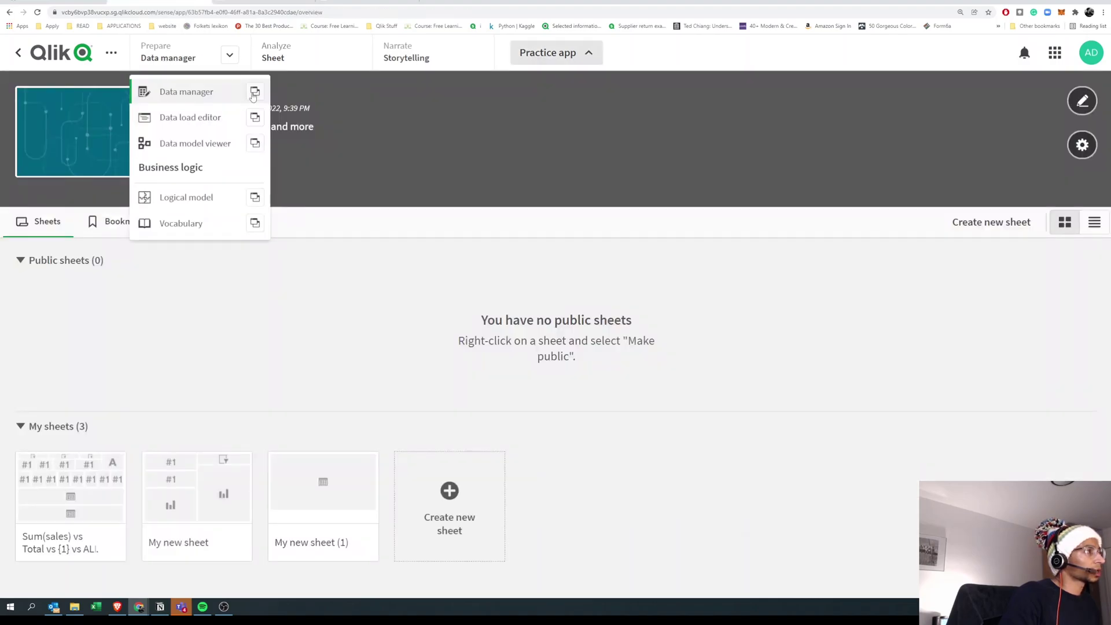
{"action": "left_click", "coordinate": [190, 117]}
- Complete the expression as SubField(objectid,'.',2) as last_name
{"action": "type", "text": "."}
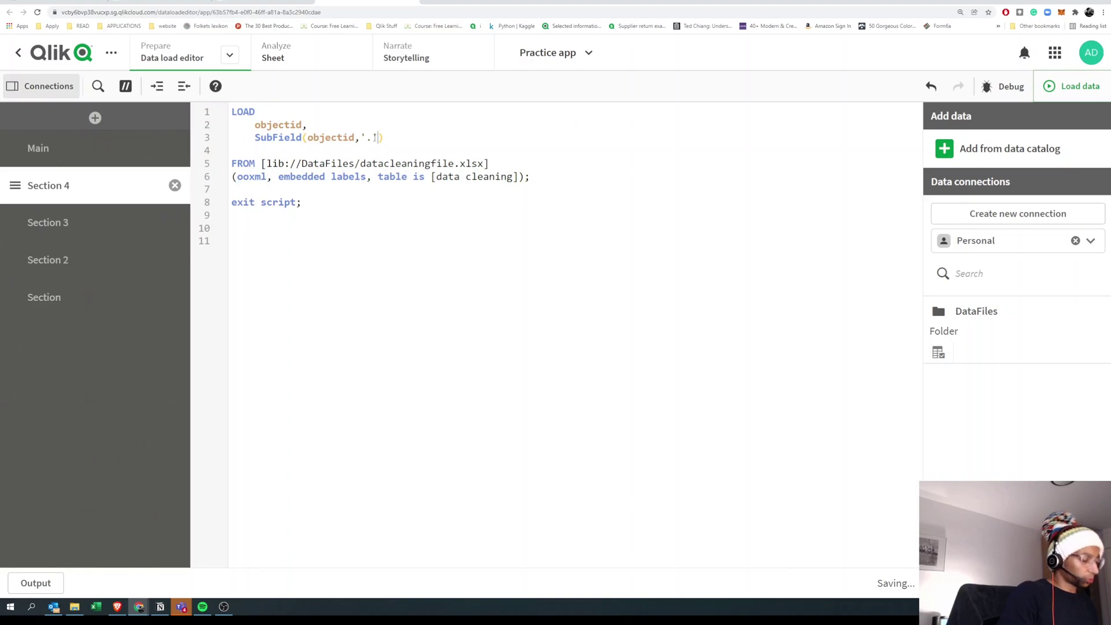
{"action": "type", "text": "',"}
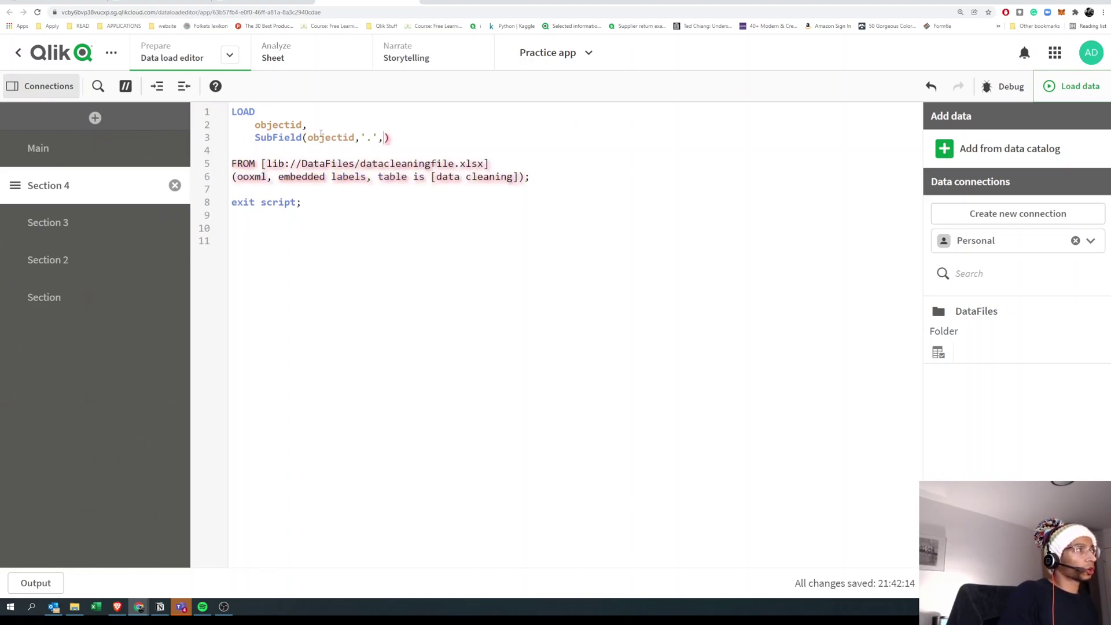
{"action": "left_click_drag", "start_coordinate": [366, 139], "coordinate": [373, 139]}
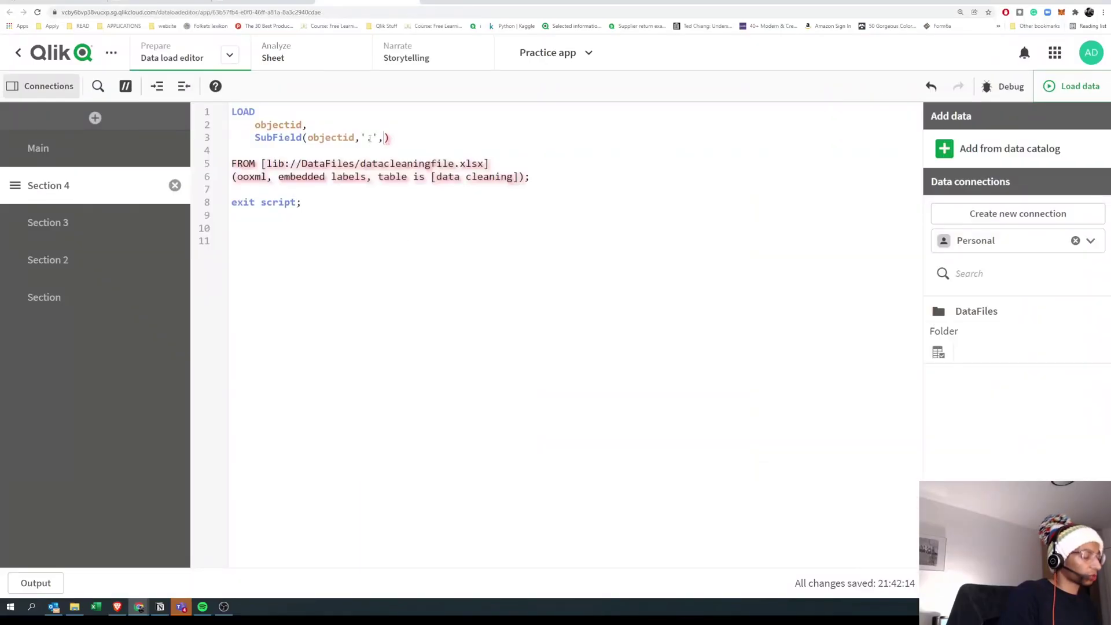
{"action": "type", "text": "2)"}
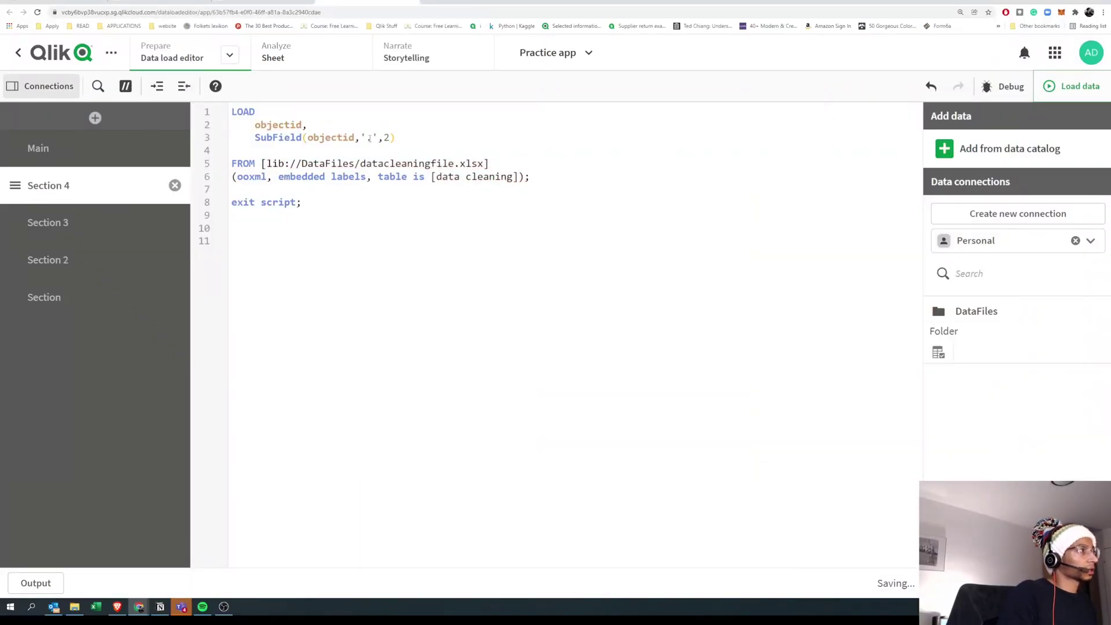
{"action": "type", "text": " as last_name"}
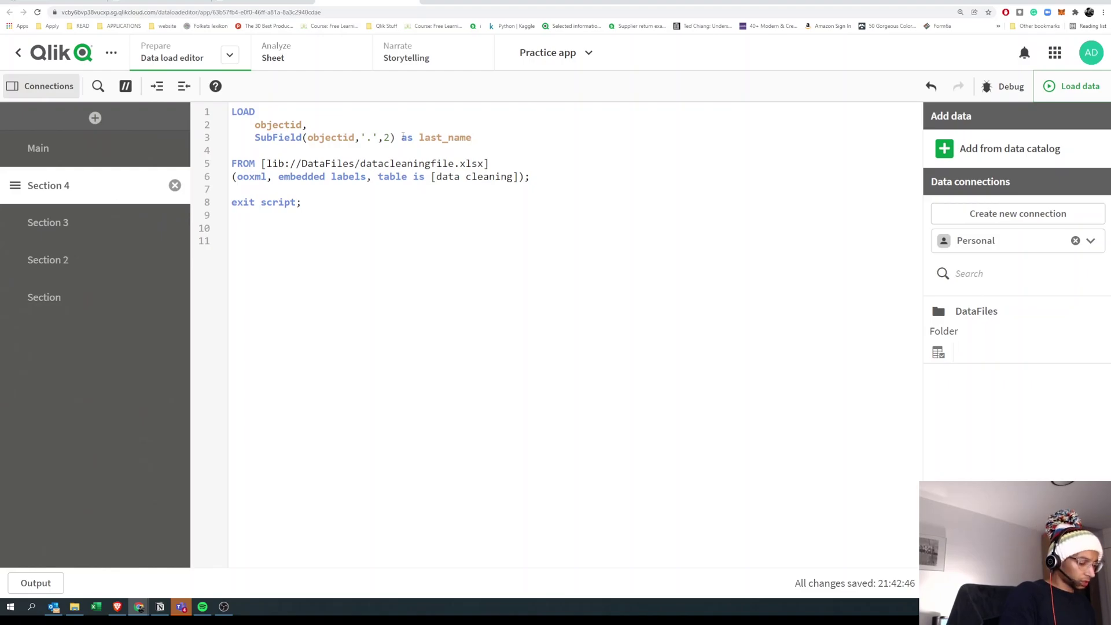
- Load the data and finish editing the sheet whose table holds objectid and last_name
{"action": "key", "text": "ctrl+shift+l"}
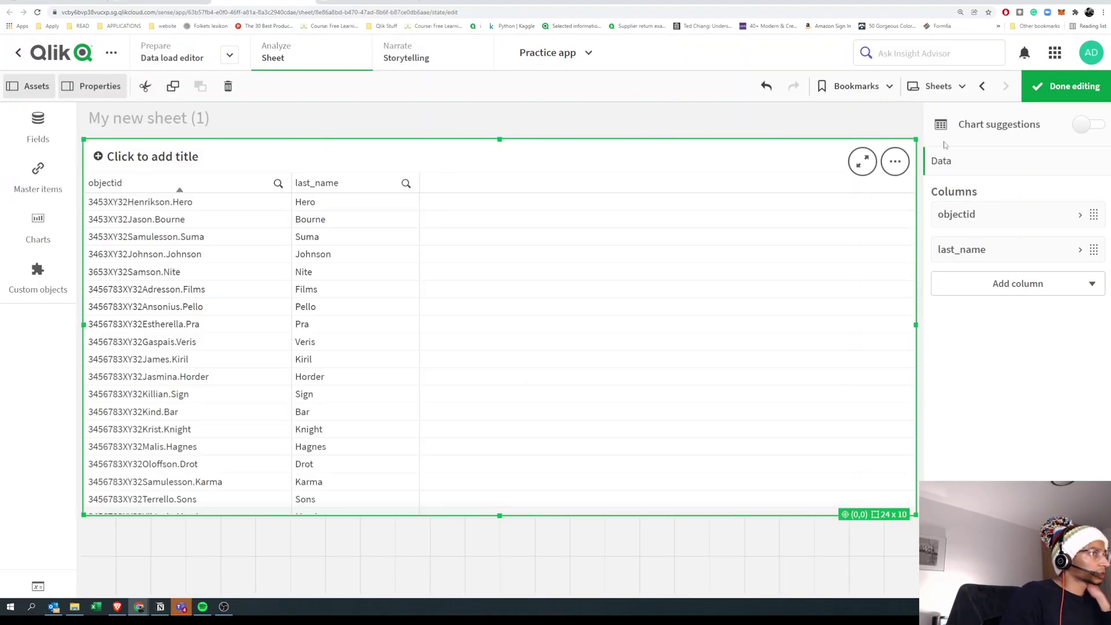
{"action": "key", "text": "ctrl+e"}
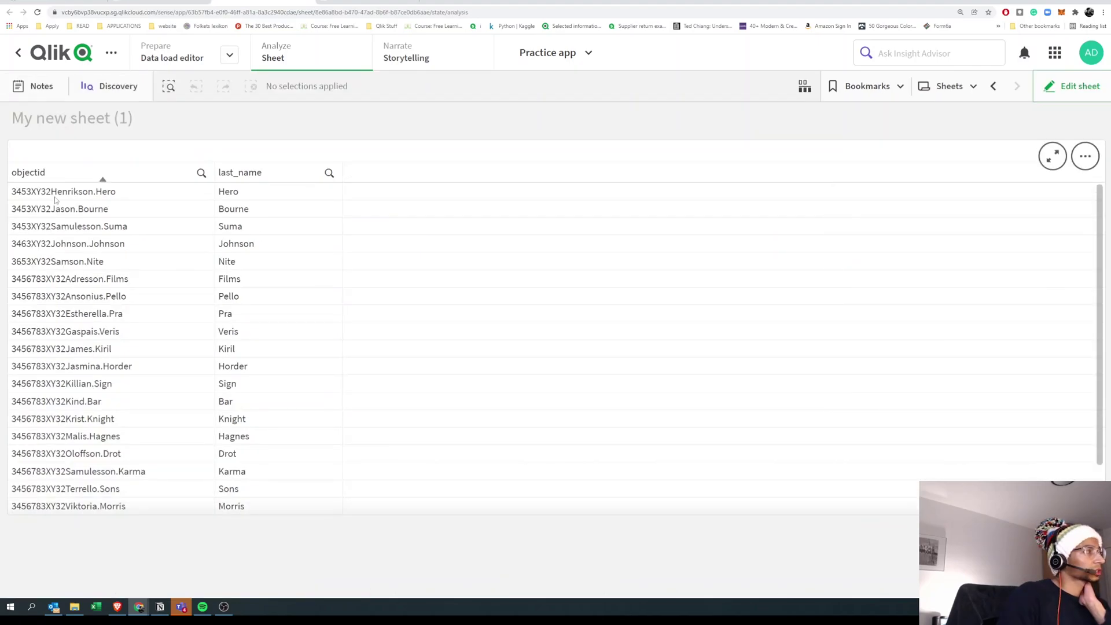
- Add left(objectid,6) as left to the load script below the last_name expression
{"action": "left_click", "coordinate": [355, 2]}
{"action": "left_click", "coordinate": [463, 3]}
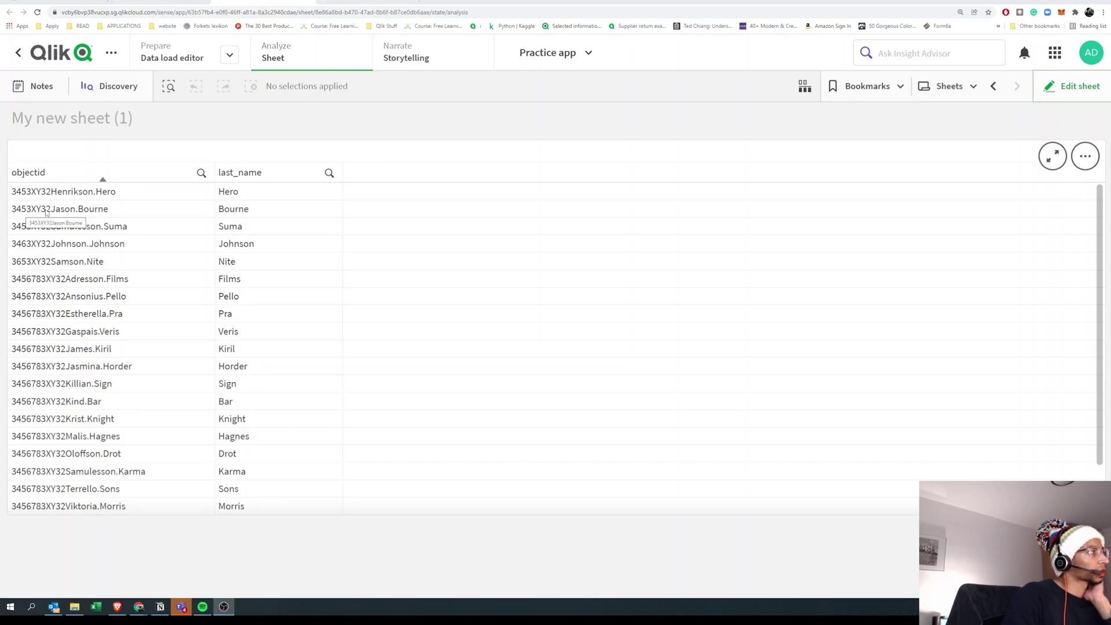
{"action": "left_click", "coordinate": [554, 53]}
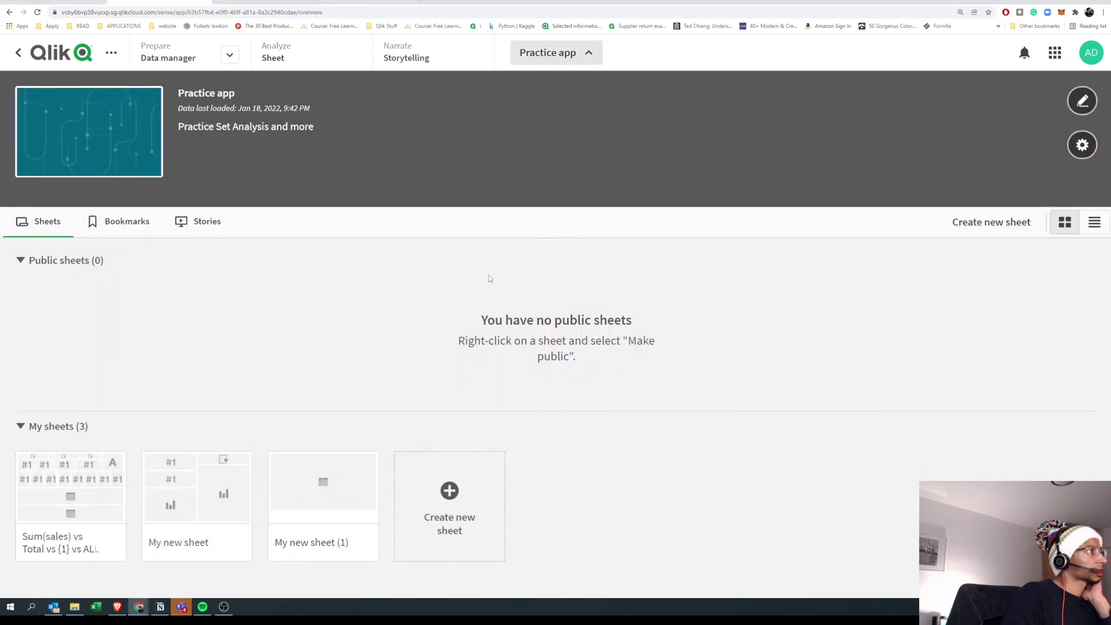
{"action": "left_click", "coordinate": [379, 7]}
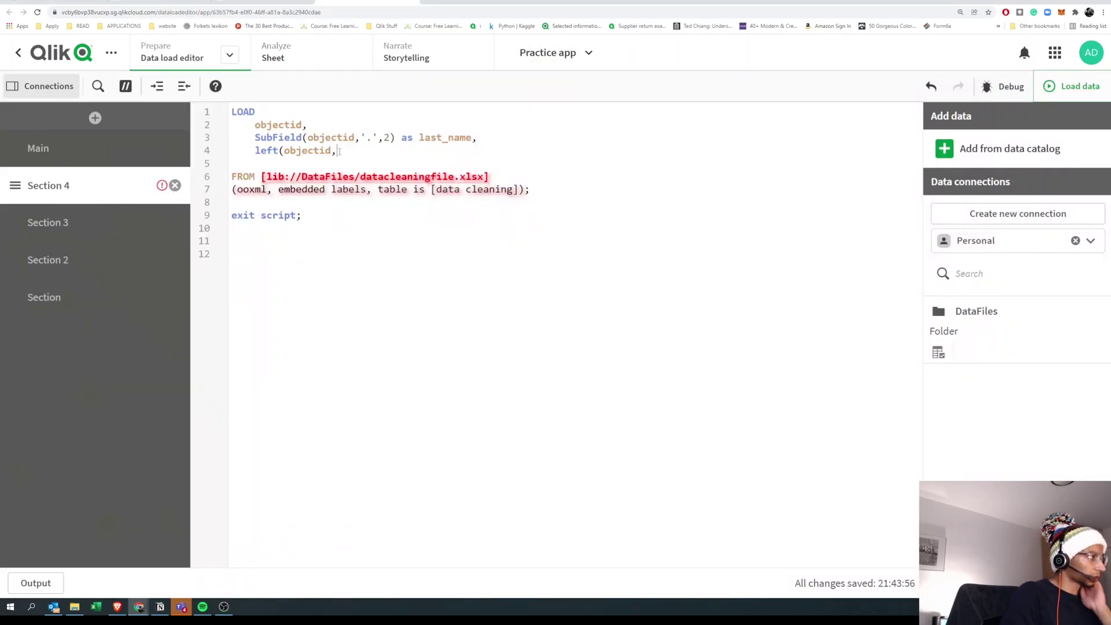
{"action": "type", "text": "6)"}
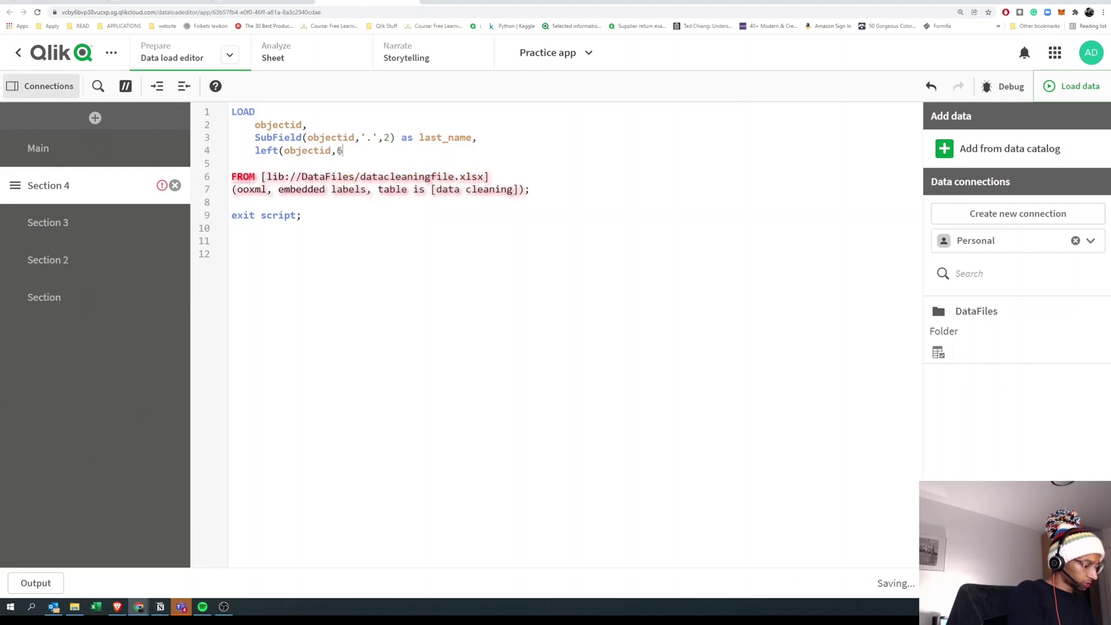
{"action": "type", "text": " as left"}
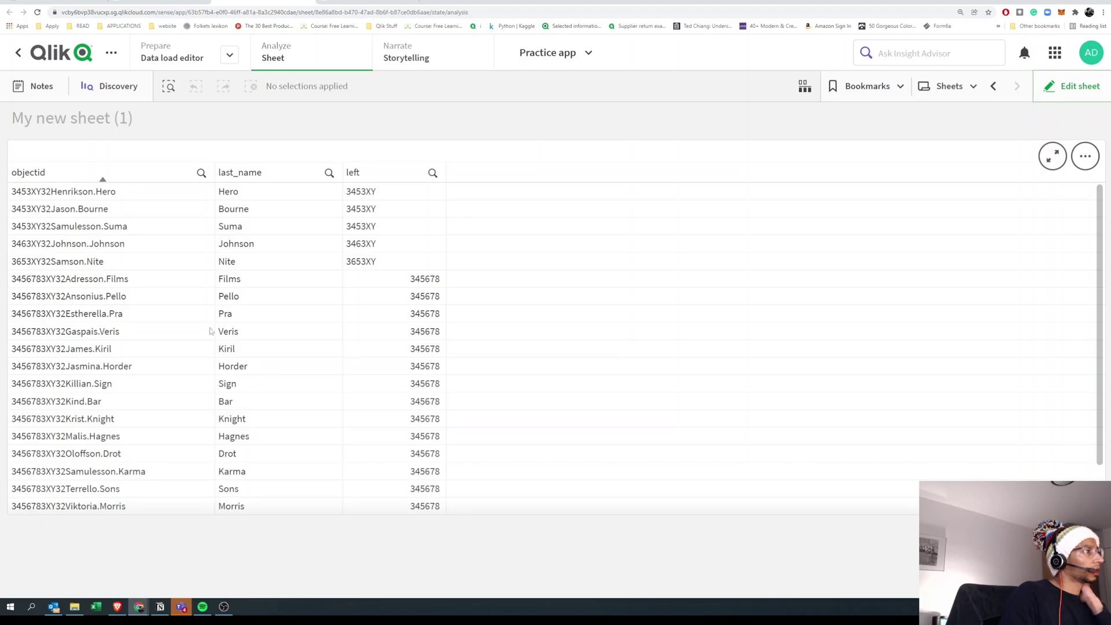
- Compare the left column in the sheet table with the left expression in the load script
{"action": "scroll", "coordinate": [243, 333], "scroll_direction": "down", "scroll_amount": 1}
{"action": "scroll", "coordinate": [243, 332], "scroll_direction": "up", "scroll_amount": 1}
{"action": "key", "text": "ctrl+shift+Tab"}
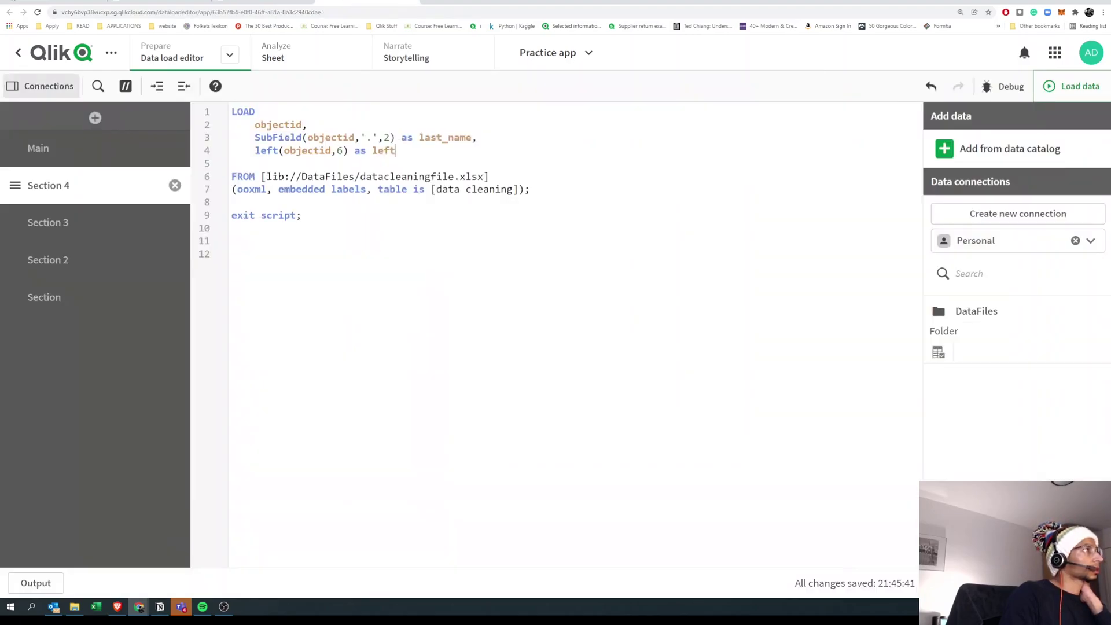
{"action": "double_click", "coordinate": [267, 151]}
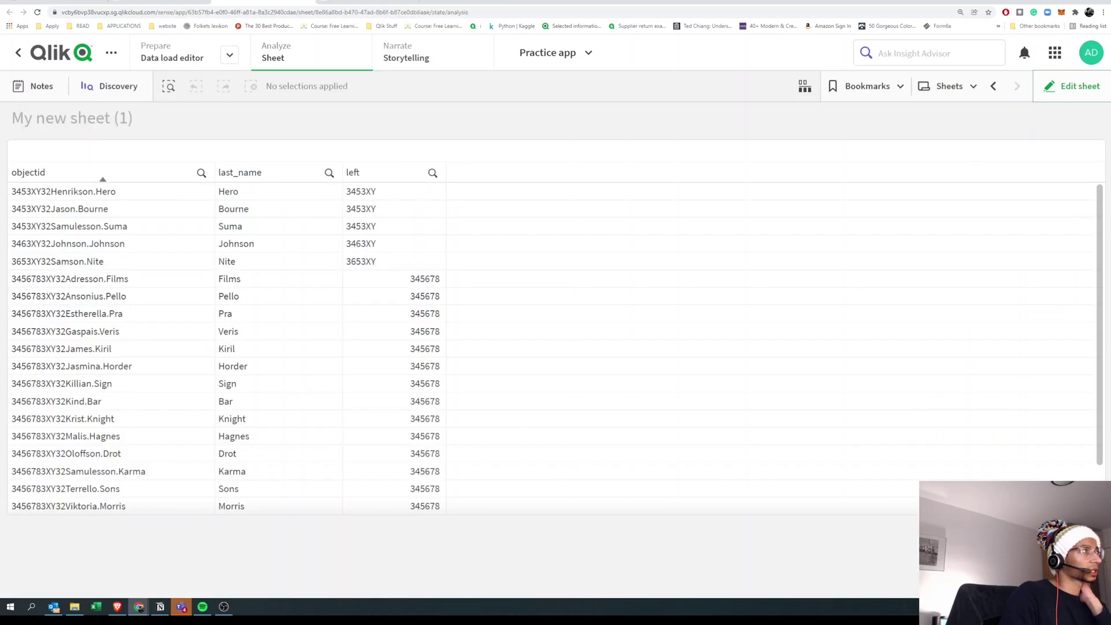
{"action": "left_click", "coordinate": [275, 55]}
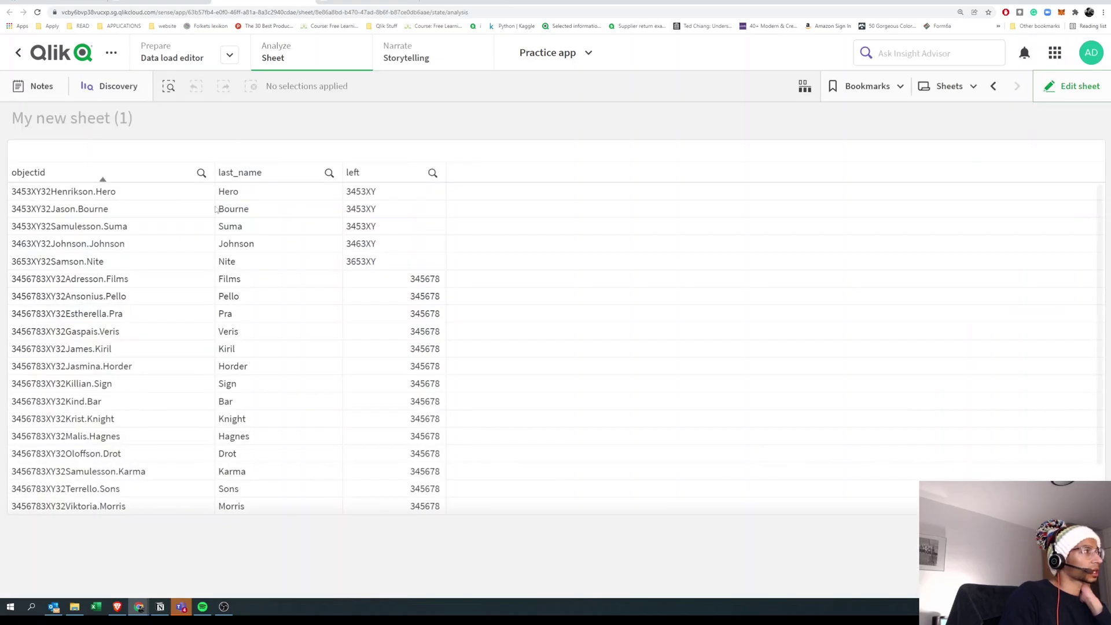
- Complete the line below the left expression in the load script as right(objectid,6) as right
{"action": "key", "text": "ctrl+Tab"}
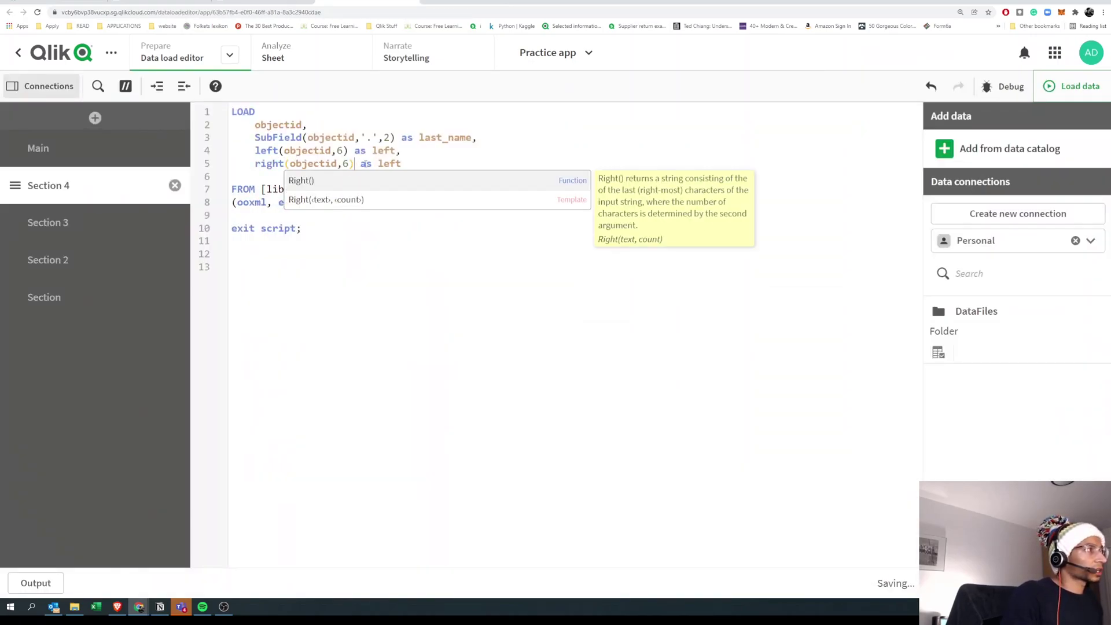
{"action": "double_click", "coordinate": [389, 164]}
{"action": "type", "text": "right"}
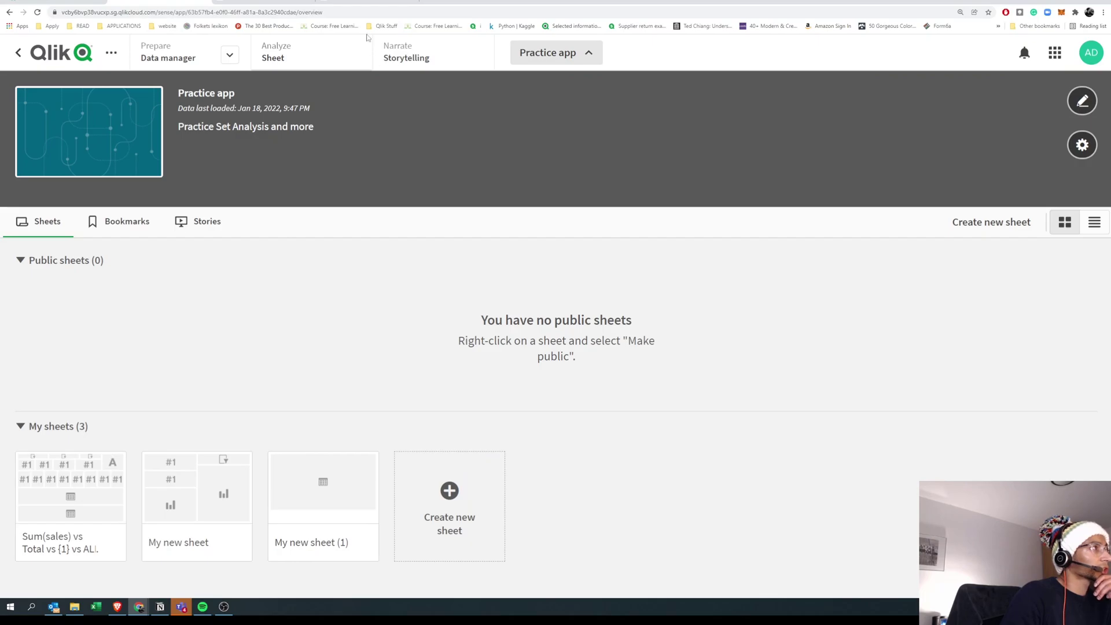
- Duplicate the right(objectid,6) as right expression onto a new line directly below it, separated by a comma
{"action": "left_click", "coordinate": [366, 2]}
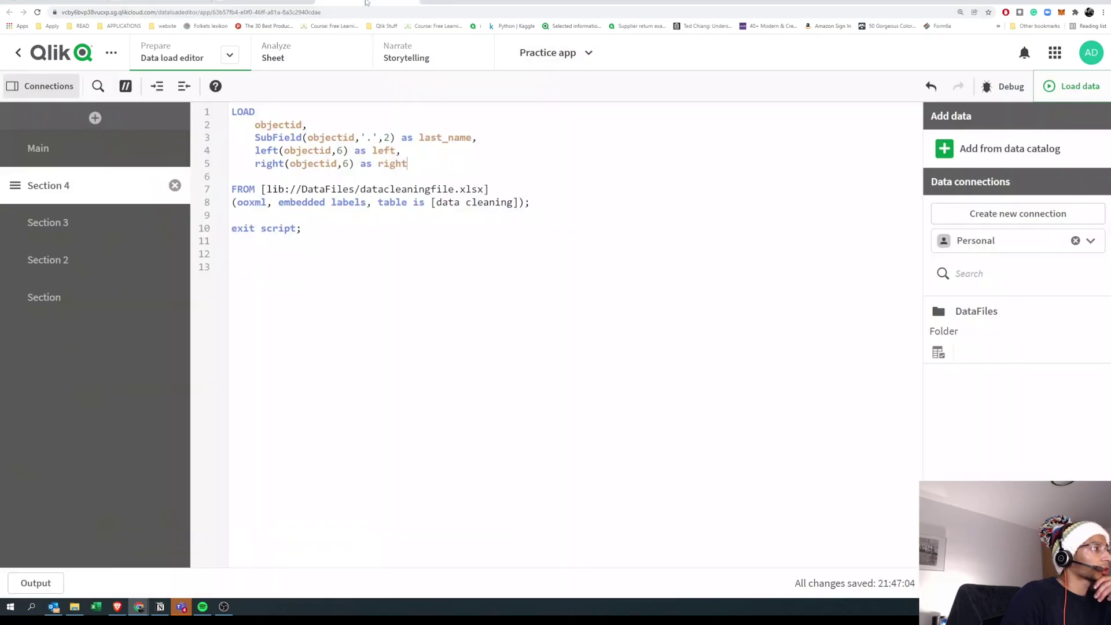
{"action": "left_click_drag", "start_coordinate": [409, 165], "coordinate": [255, 171]}
{"action": "key", "text": "ctrl+c"}
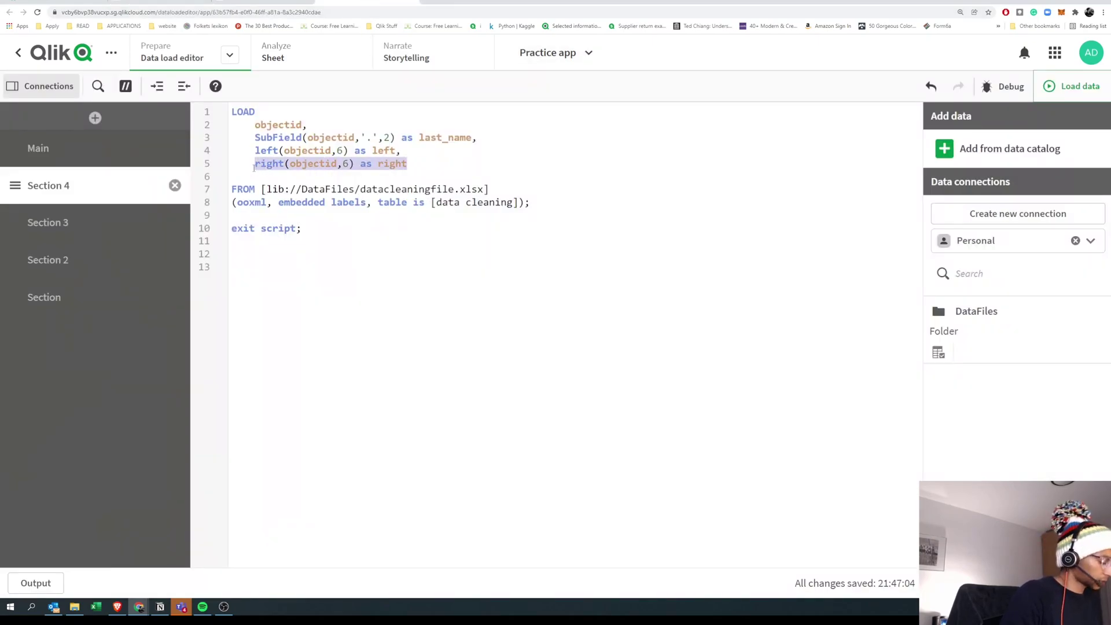
{"action": "left_click", "coordinate": [426, 165]}
{"action": "type", "text": ","}
{"action": "key", "text": "Return"}
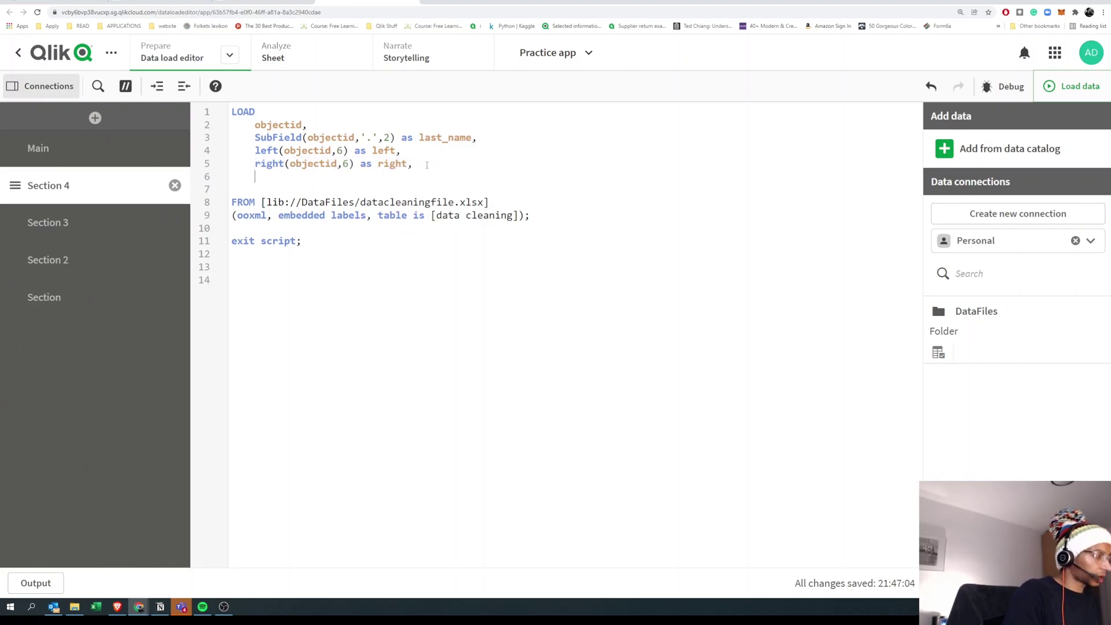
{"action": "key", "text": "ctrl+v"}
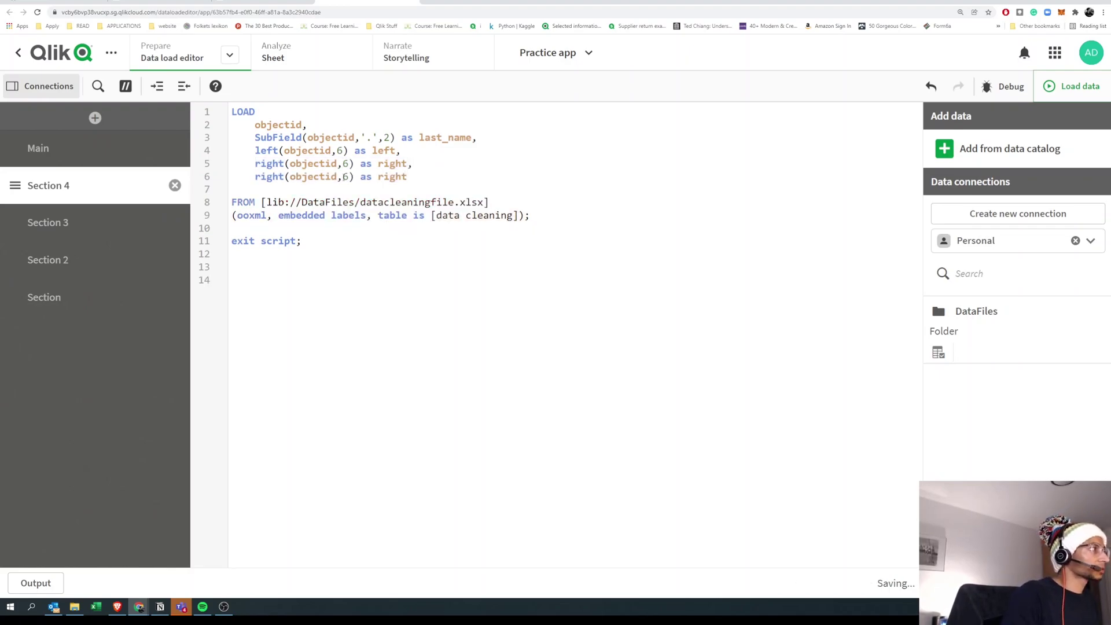
- Change the duplicated expression to len(objectid) as len and load the data
{"action": "double_click", "coordinate": [272, 177]}
{"action": "type", "text": "len"}
{"action": "left_click", "coordinate": [345, 176]}
{"action": "key", "text": "BackSpace"}
{"action": "key", "text": "BackSpace"}
{"action": "double_click", "coordinate": [392, 176]}
{"action": "type", "text": "len"}
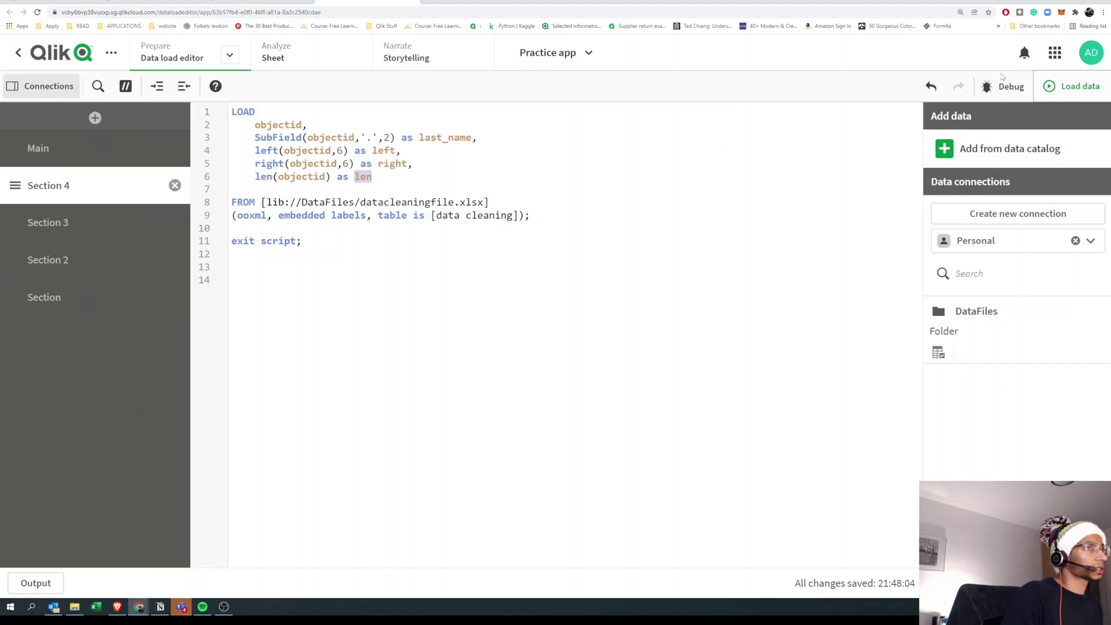
{"action": "left_click", "coordinate": [1073, 85]}
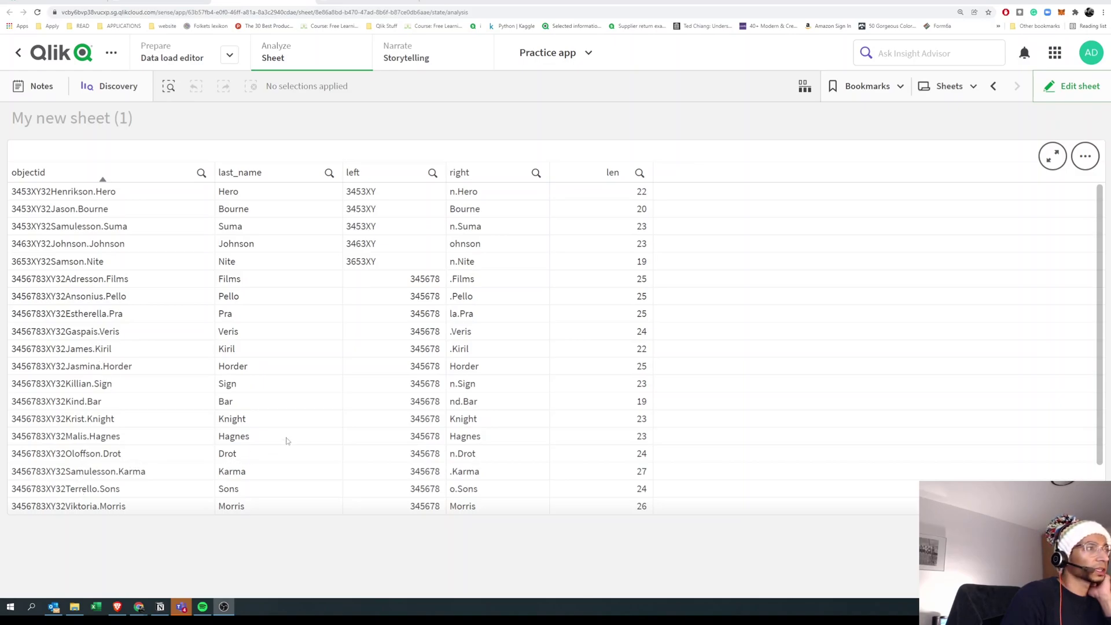
- Add a comma after the len expression in the load script and start a new line below it with Index(objectid,'
{"action": "left_click", "coordinate": [367, 2]}
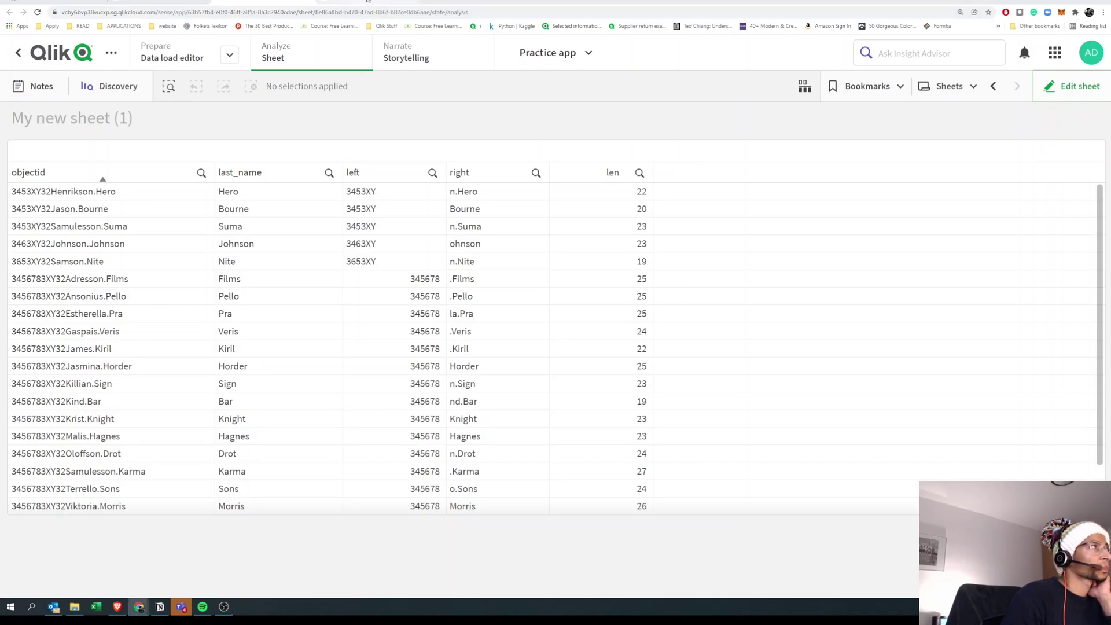
{"action": "left_click", "coordinate": [380, 176]}
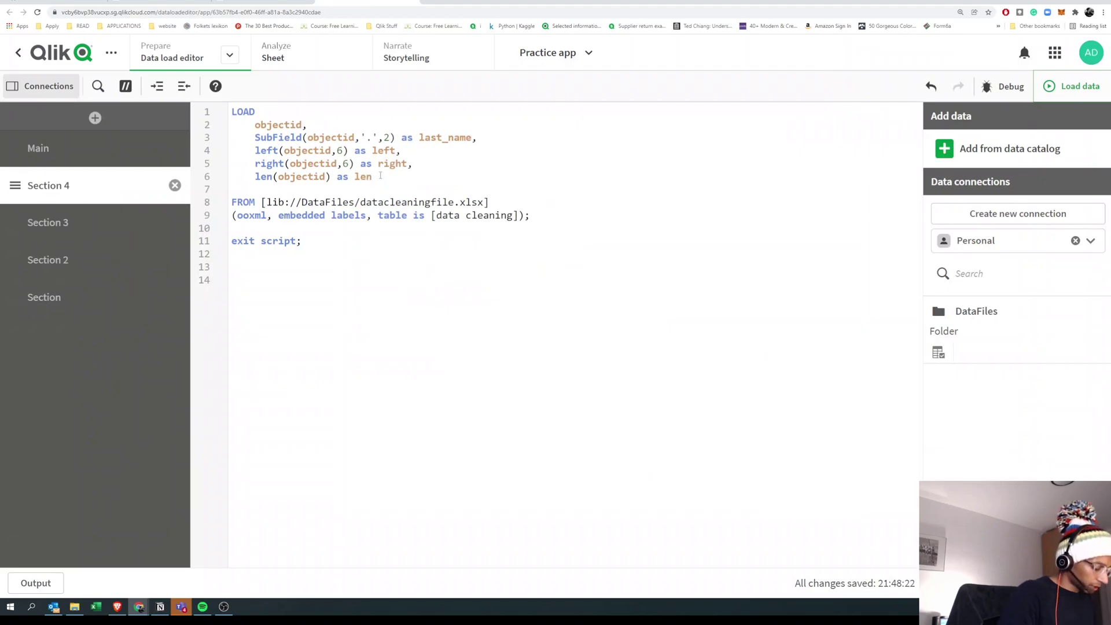
{"action": "key", "text": "Return"}
{"action": "type", "text": "inde"}
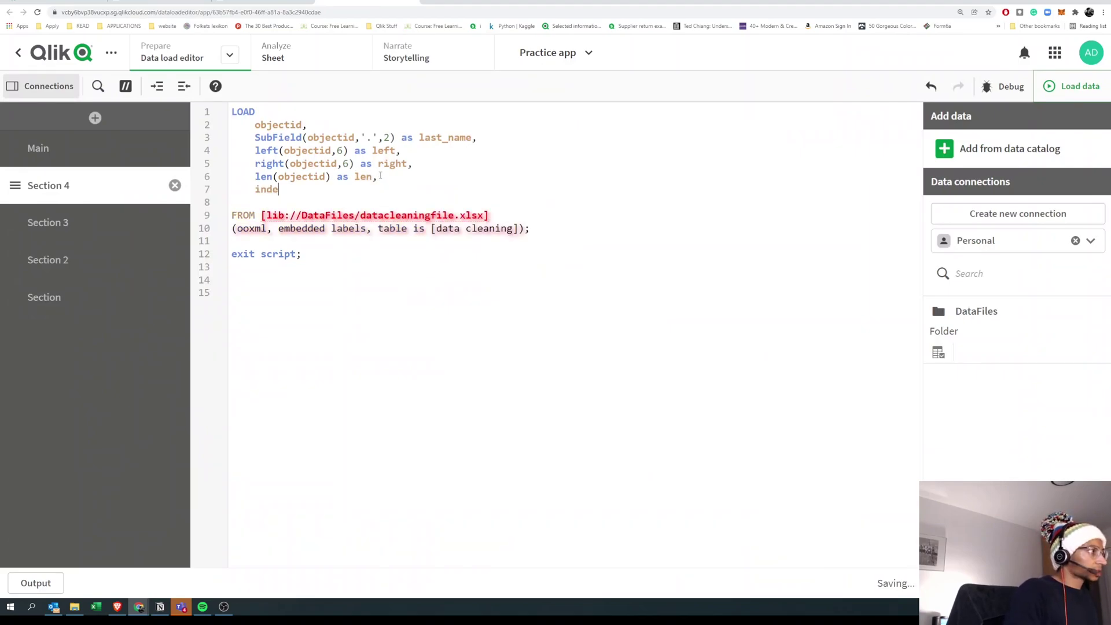
{"action": "key", "text": "Return"}
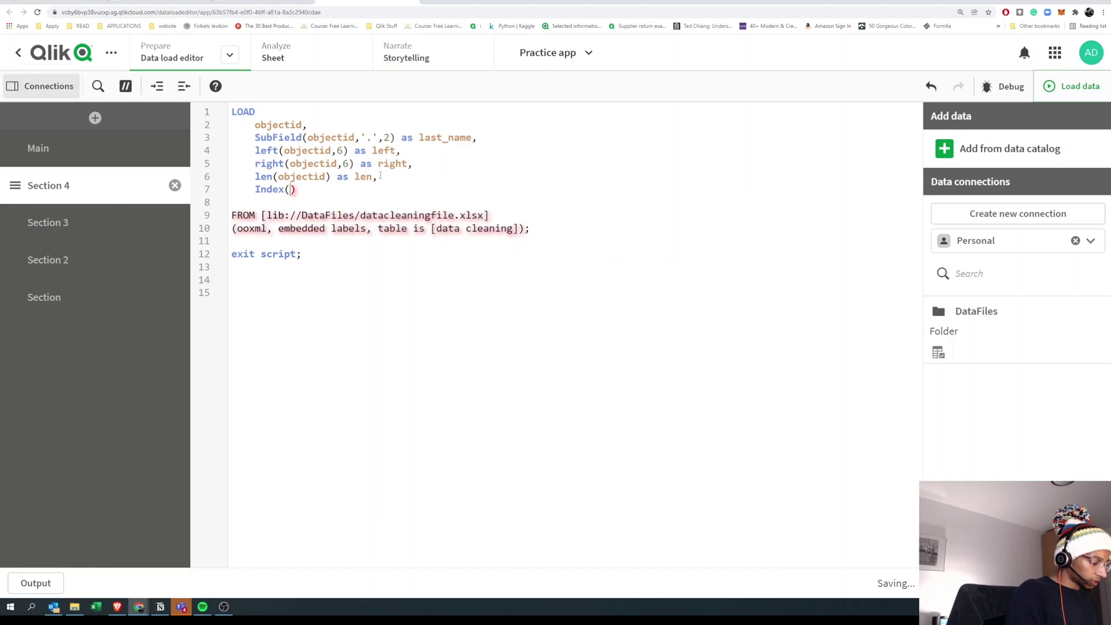
{"action": "type", "text": "objectid"}
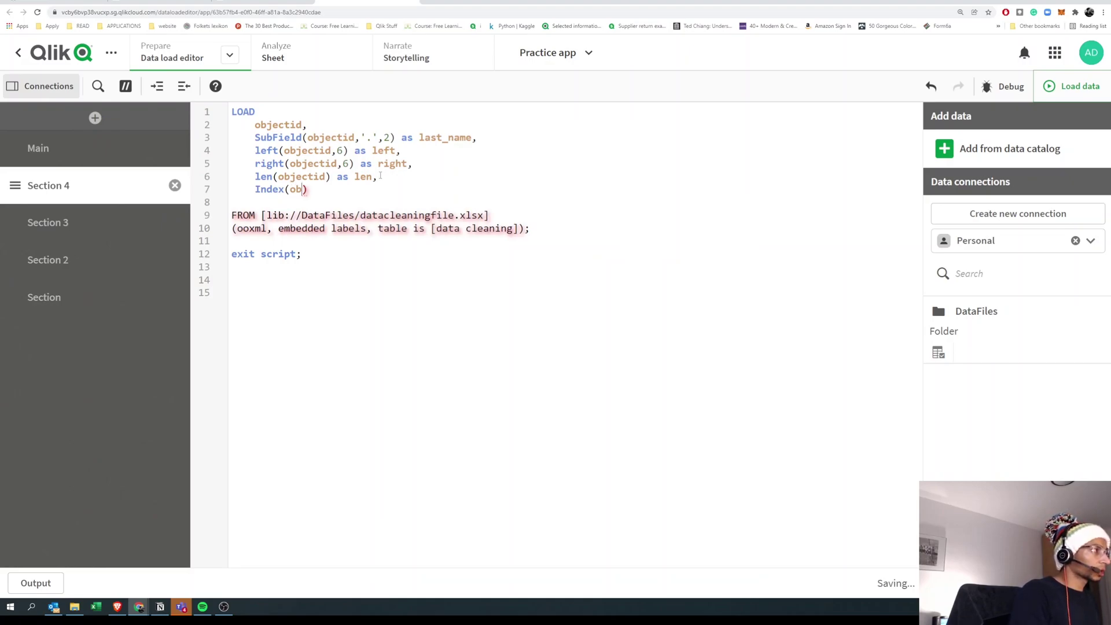
{"action": "type", "text": ",'"}
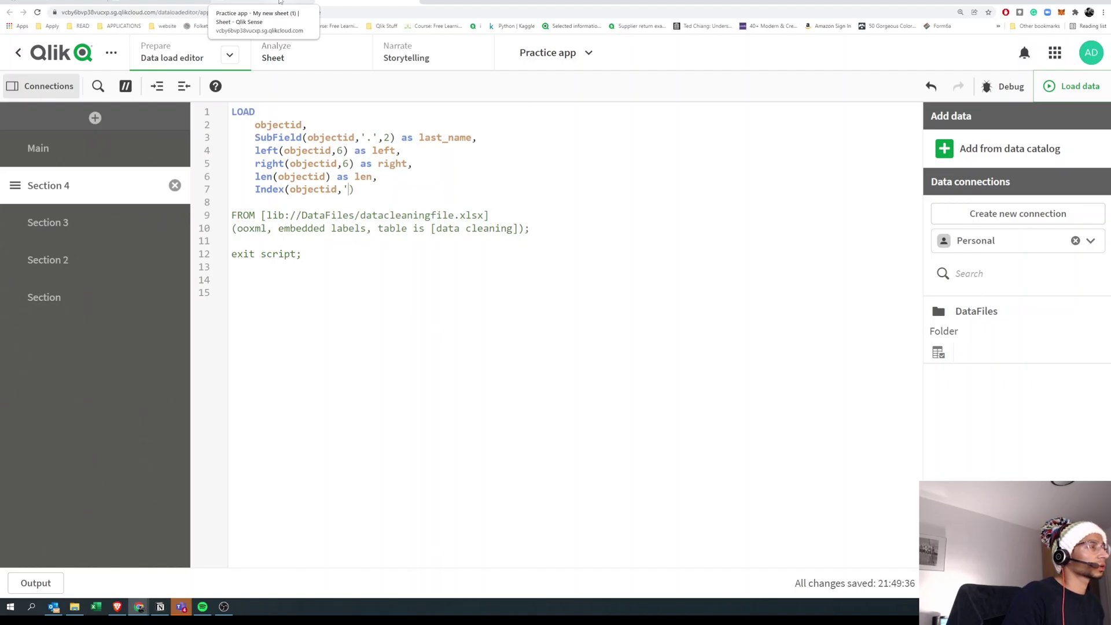
- Check the objectid values in the sheet table and complete the script line as Index(objectid,'XY32') as index
{"action": "left_click", "coordinate": [280, 1]}
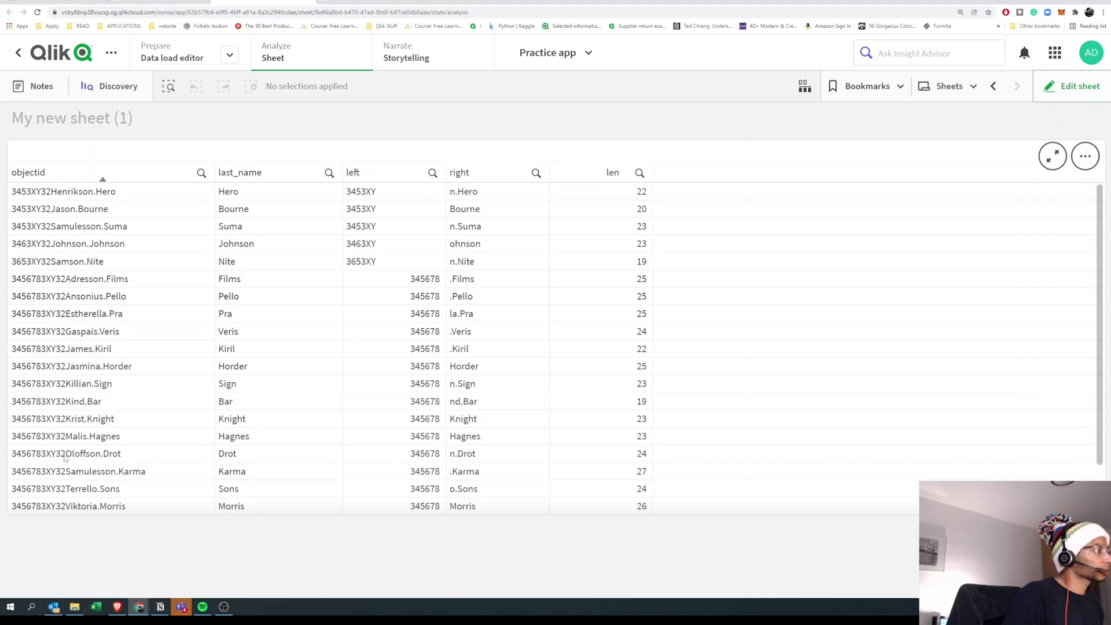
{"action": "left_click", "coordinate": [362, 3]}
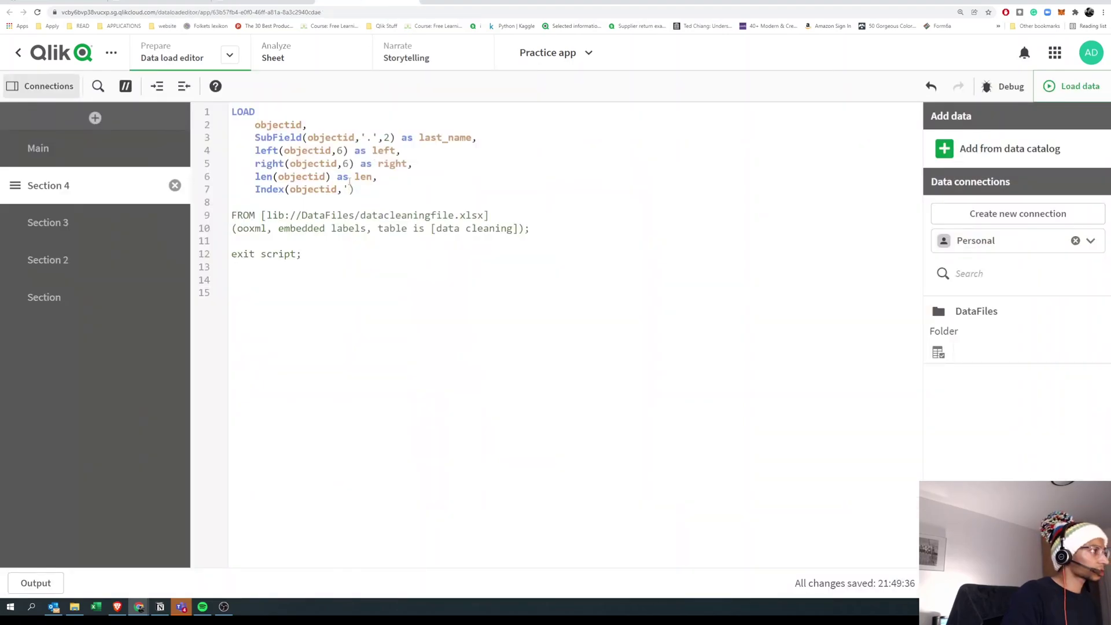
{"action": "type", "text": "XY32') index"}
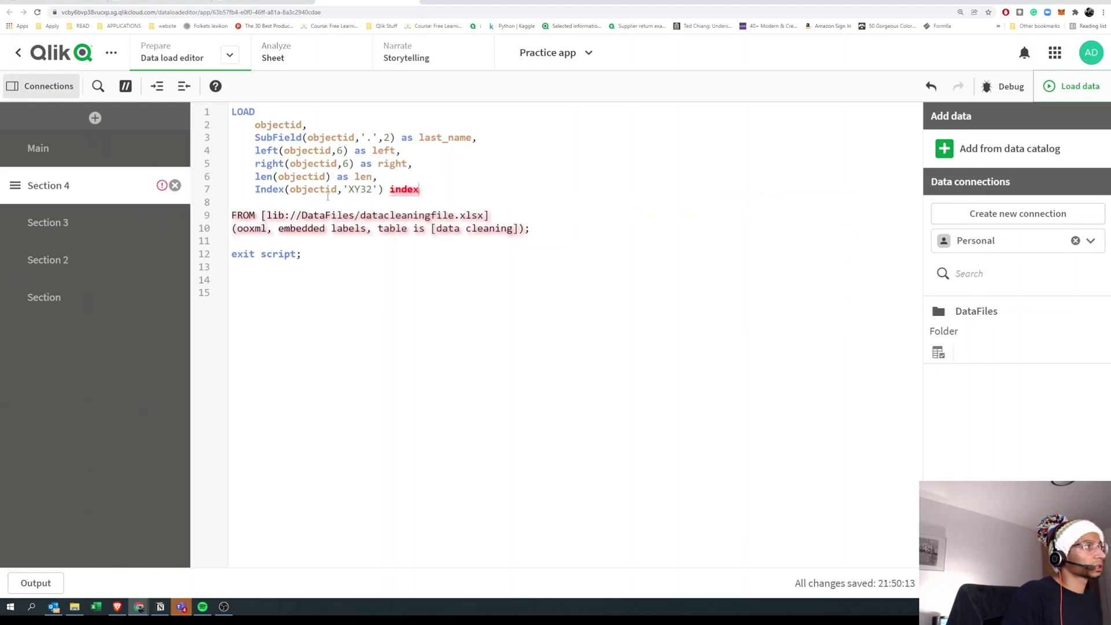
{"action": "left_click_drag", "start_coordinate": [349, 189], "coordinate": [375, 189]}
{"action": "left_click", "coordinate": [390, 189]}
{"action": "type", "text": "as"}
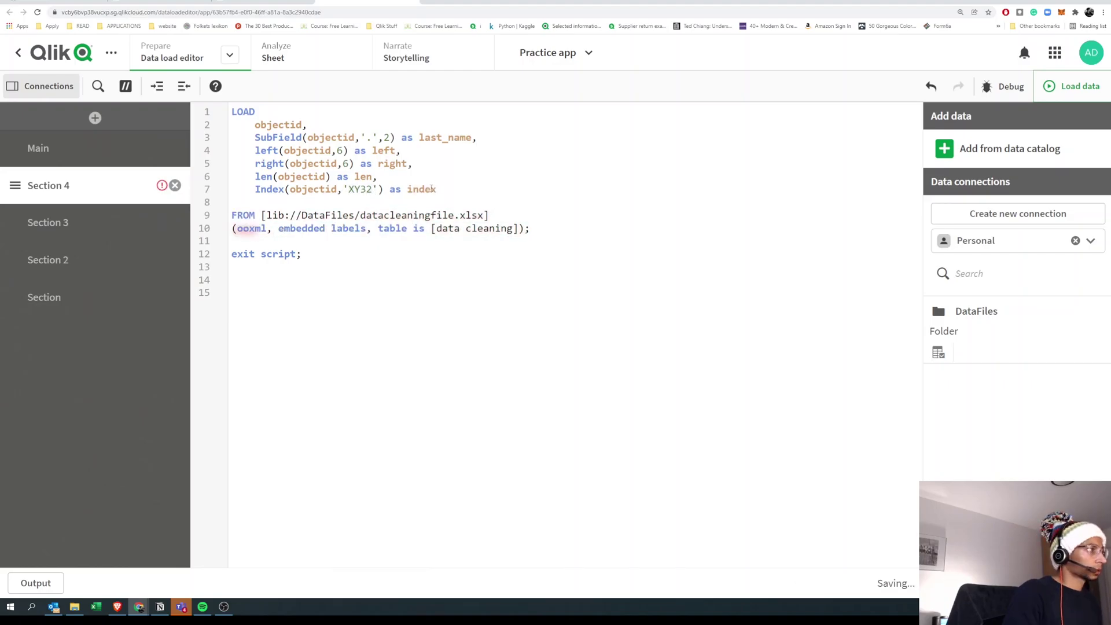
- Load the data with the index expression and open the sheet
{"action": "left_click", "coordinate": [1060, 87]}
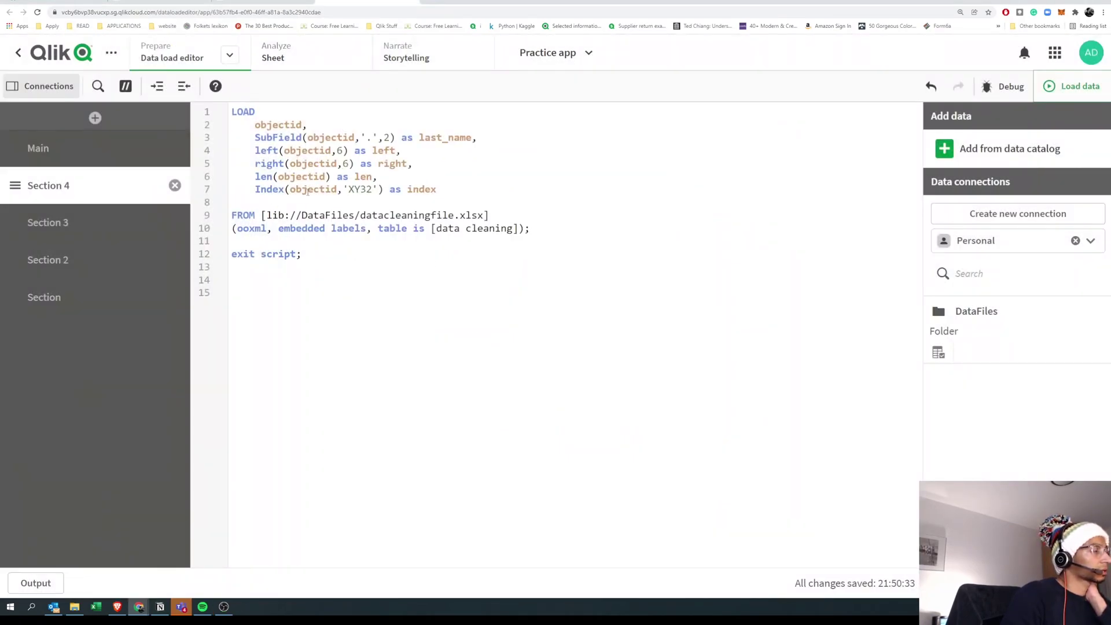
{"action": "left_click_drag", "start_coordinate": [308, 190], "coordinate": [372, 190]}
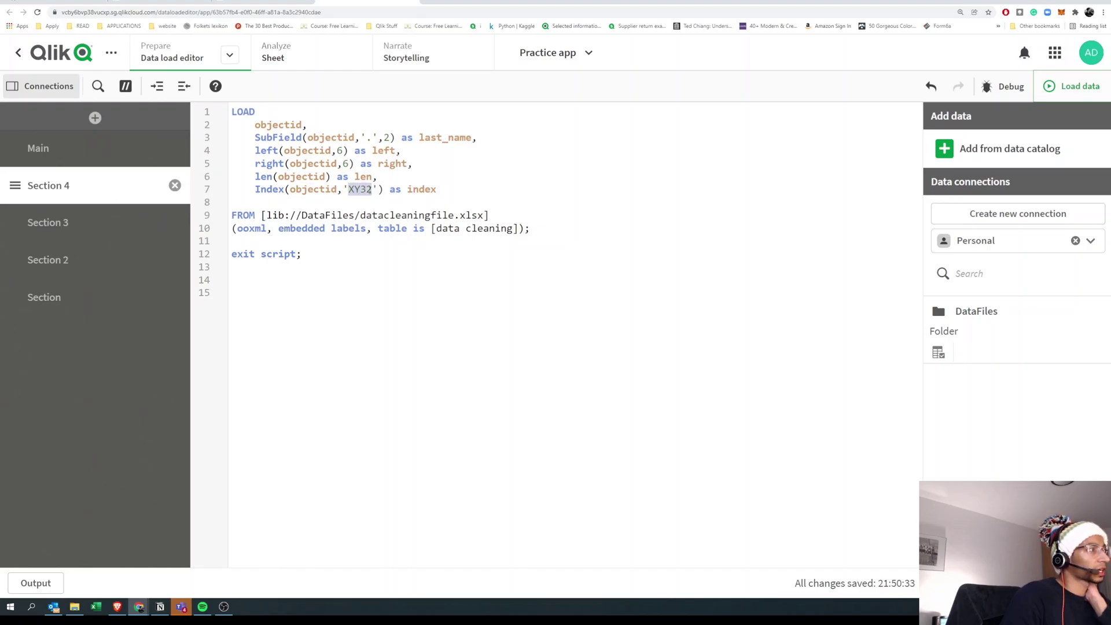
{"action": "left_click", "coordinate": [283, 56]}
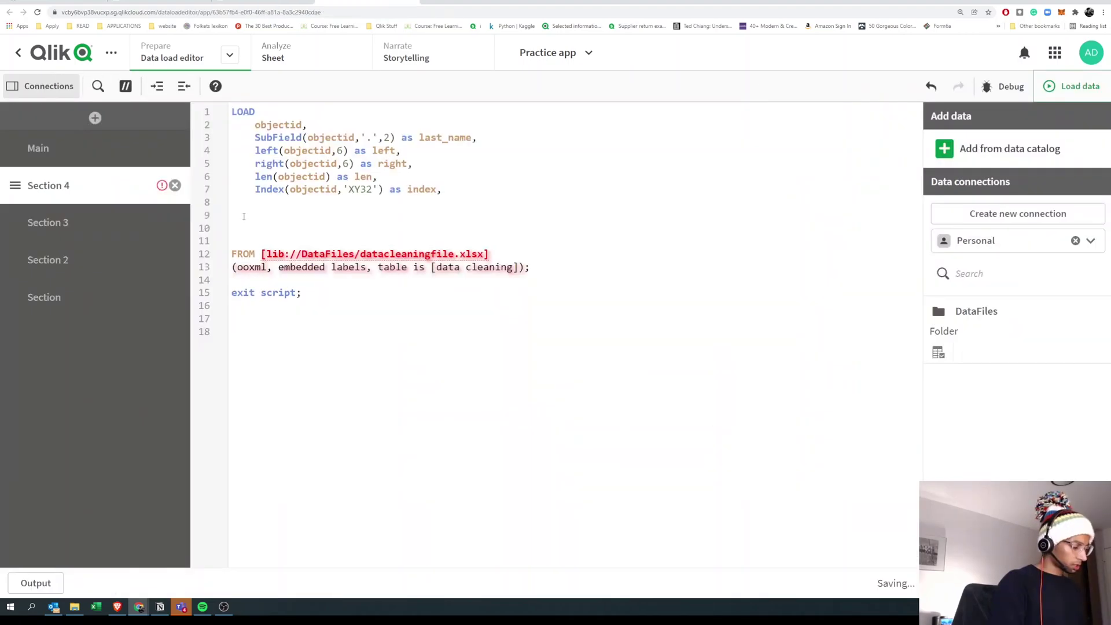
- Start a Right(objectid, expression in the load script, below the index expression
{"action": "type", "text": "Right"}
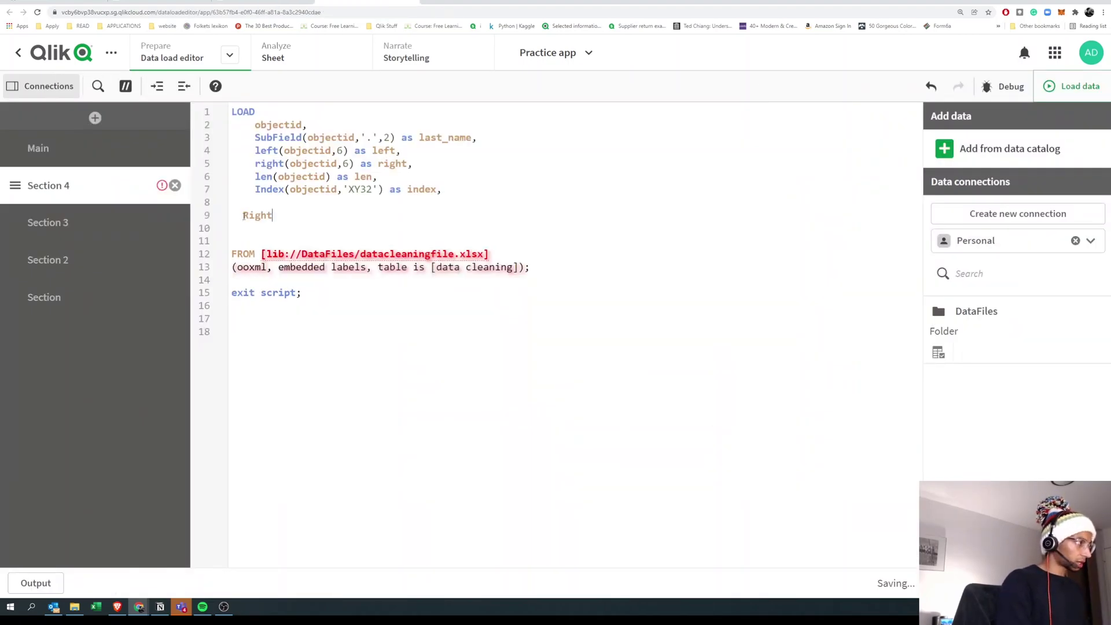
{"action": "type", "text": "(obj"}
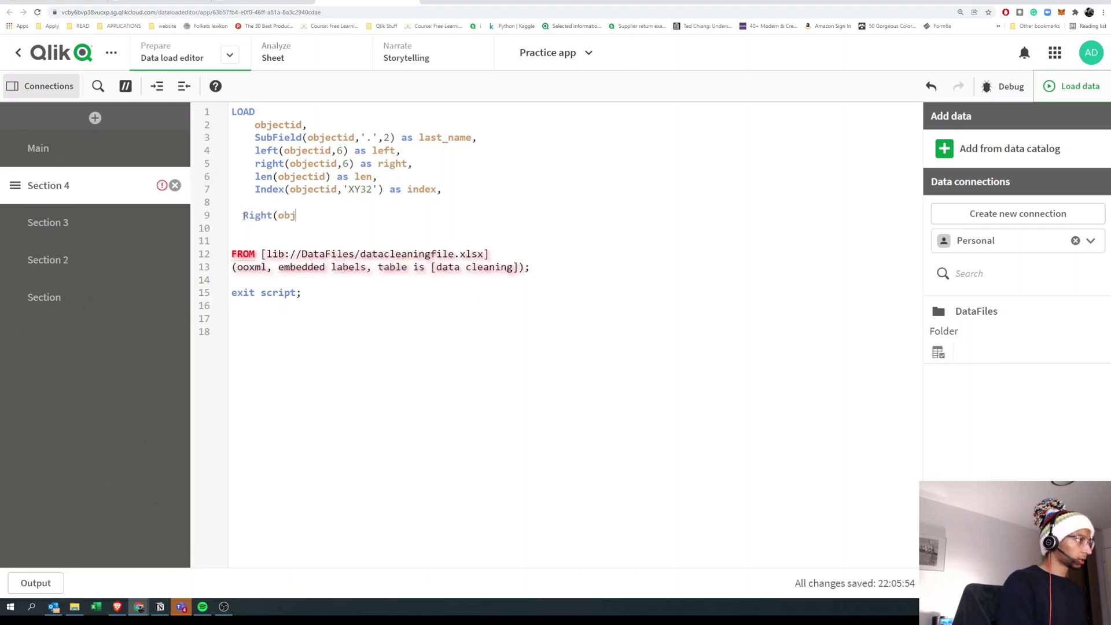
{"action": "key", "text": "Return"}
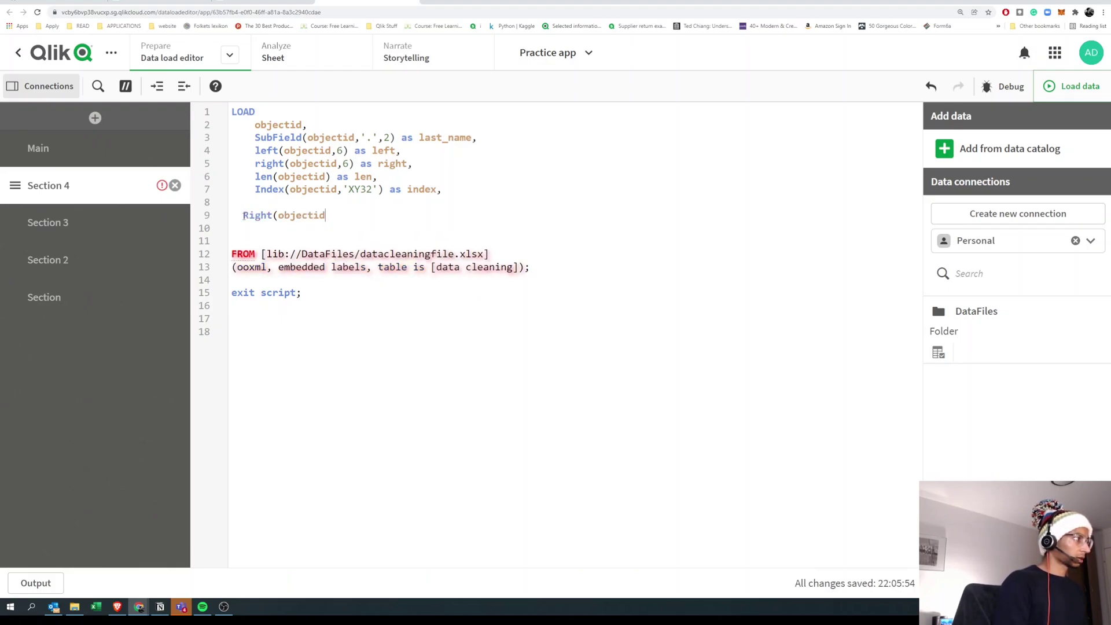
{"action": "type", "text": ","}
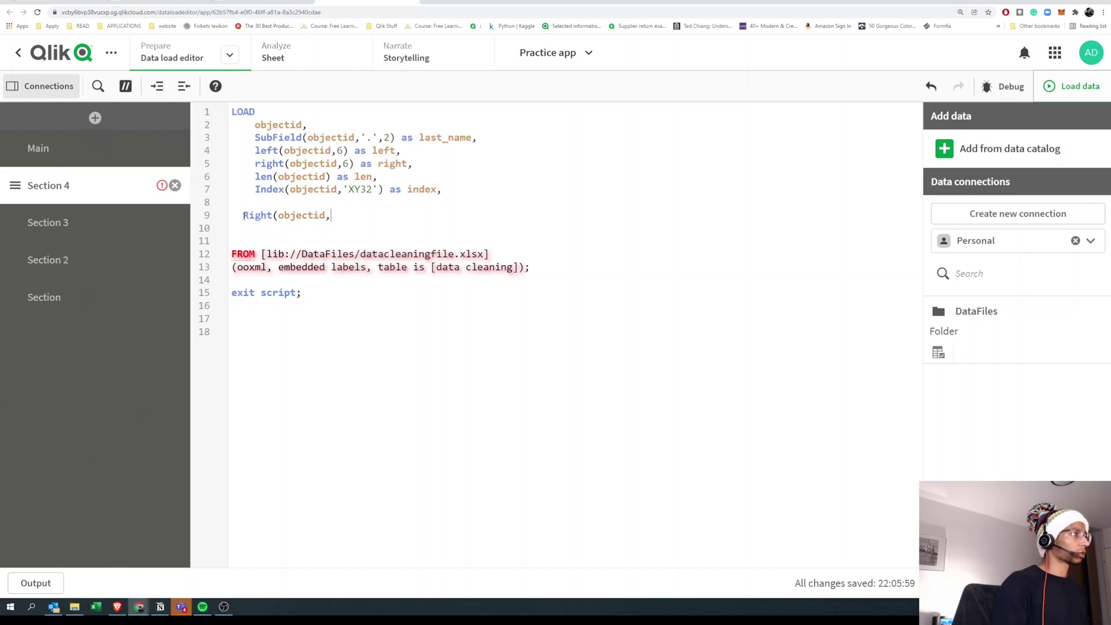
{"action": "key", "text": "ctrl+Tab"}
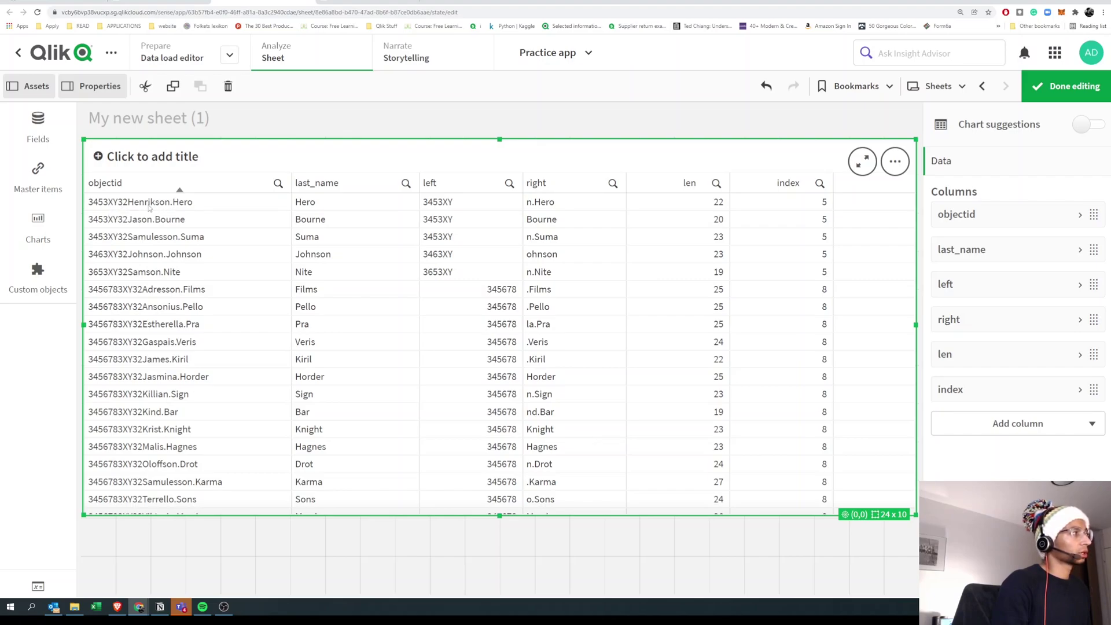
{"action": "left_click", "coordinate": [172, 55]}
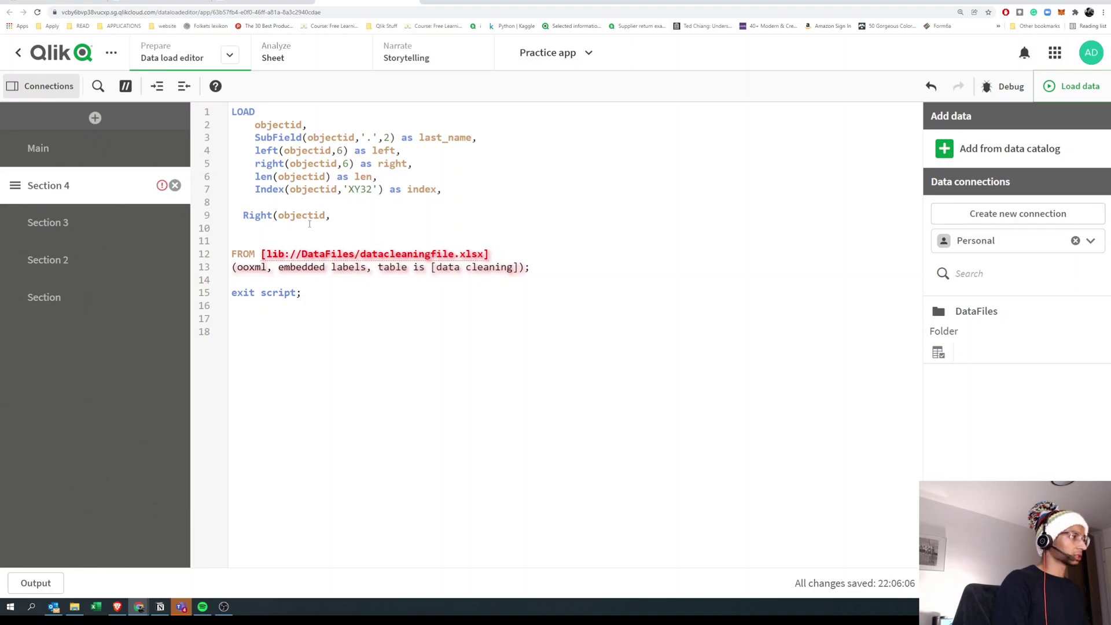
{"action": "type", "text": "45"}
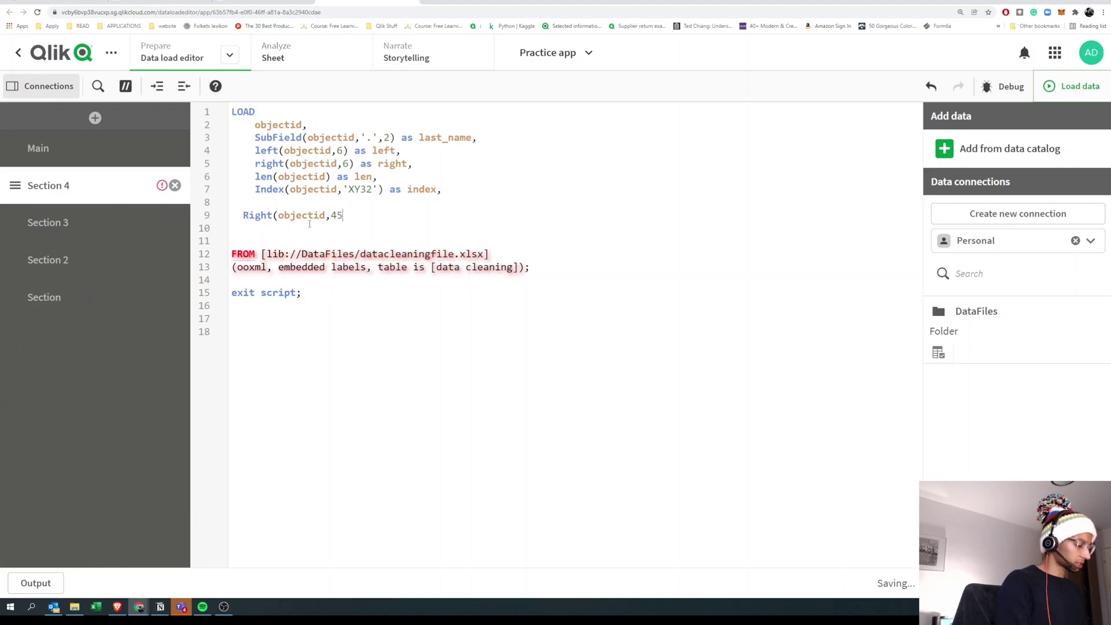
{"action": "type", "text": "6"}
{"action": "key", "text": "BackSpace"}
{"action": "key", "text": "BackSpace"}
{"action": "key", "text": "BackSpace"}
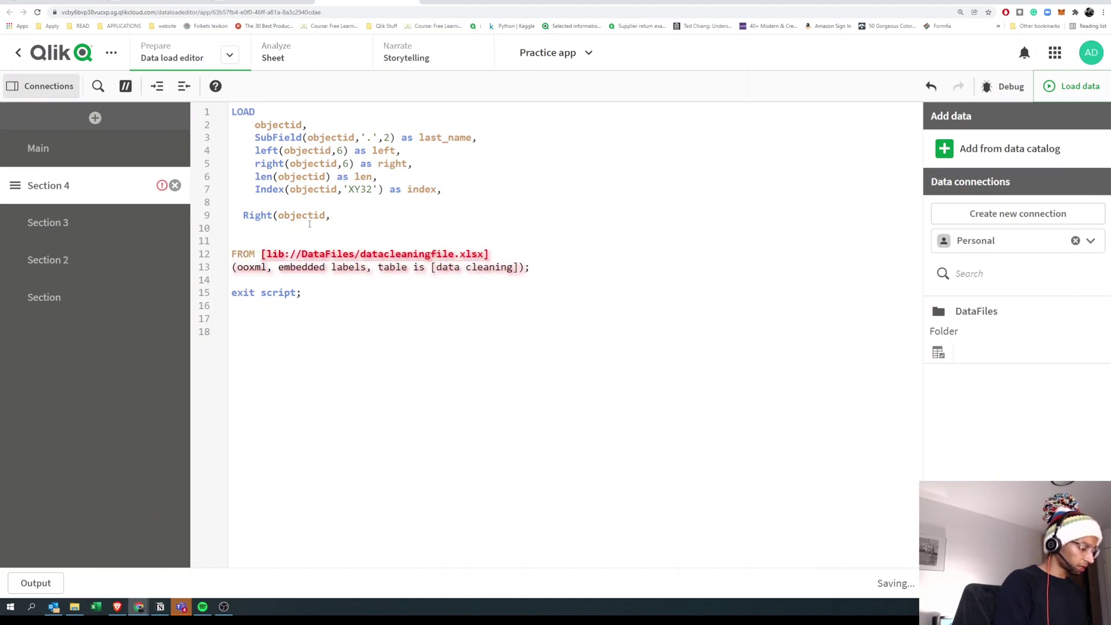
- Continue the Right expression's second argument with len(objectid)-index
{"action": "type", "text": "l"}
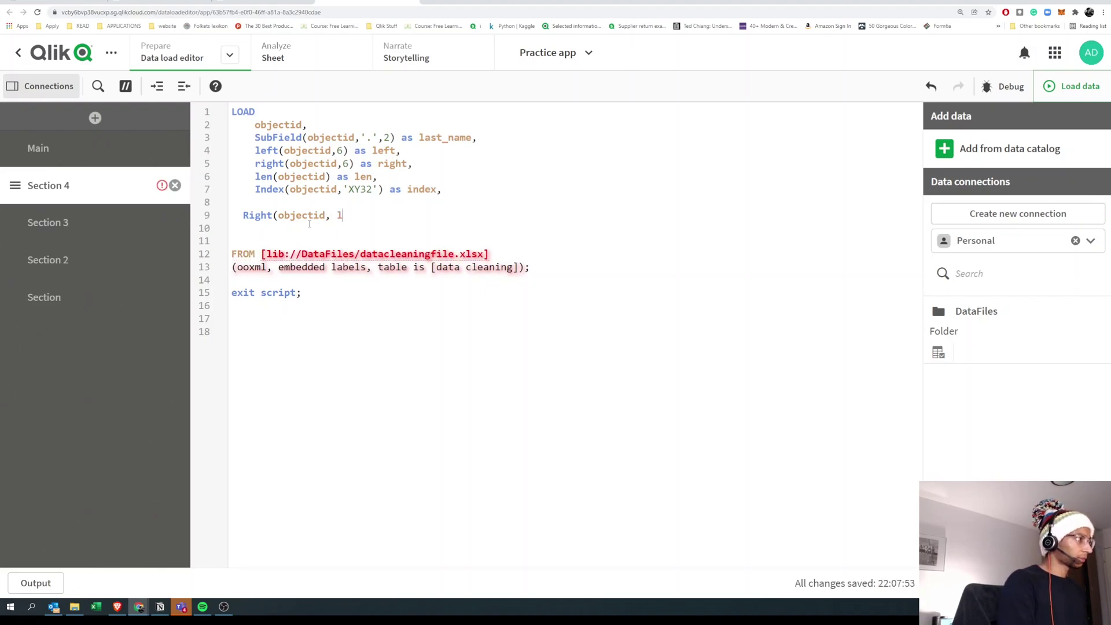
{"action": "type", "text": "en("}
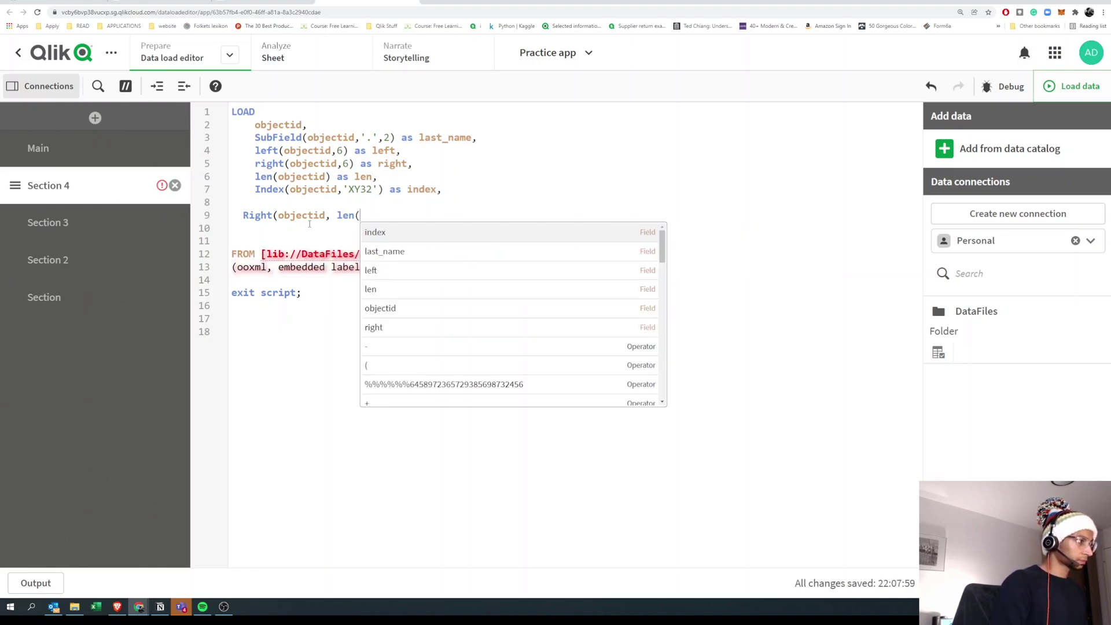
{"action": "key", "text": "Down"}
{"action": "key", "text": "Down"}
{"action": "key", "text": "Down"}
{"action": "key", "text": "Down"}
{"action": "key", "text": "Return"}
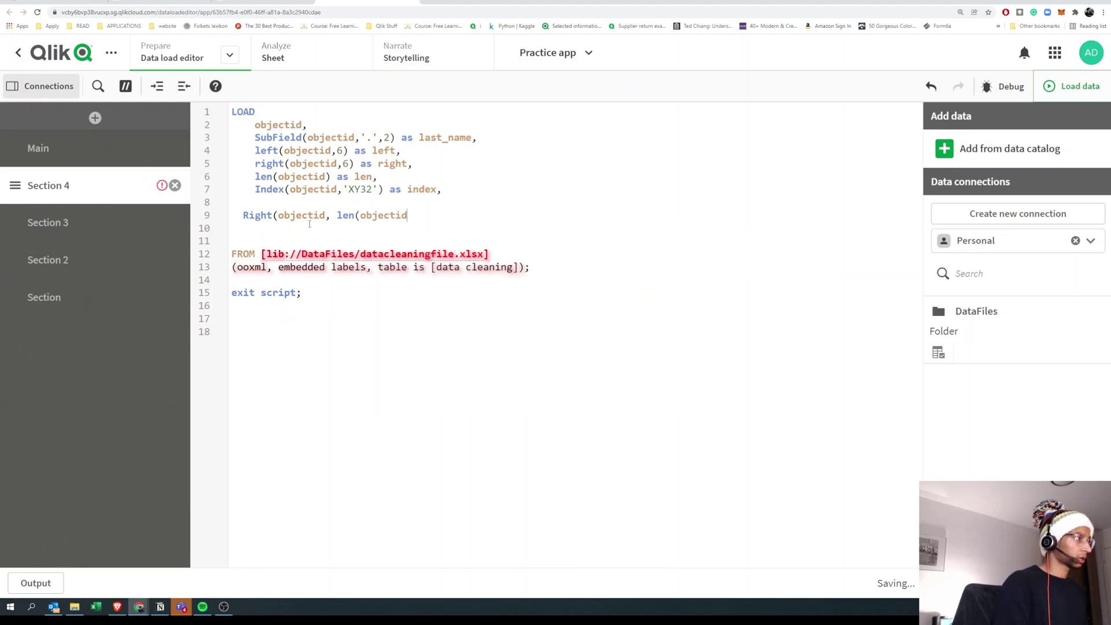
{"action": "type", "text": ")-"}
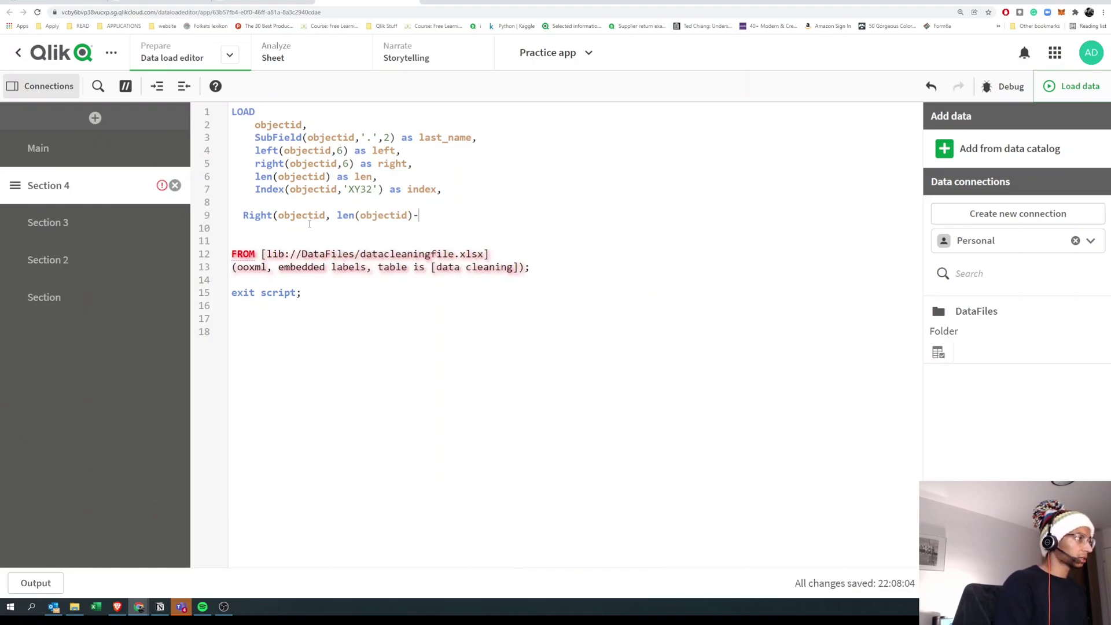
{"action": "type", "text": "index"}
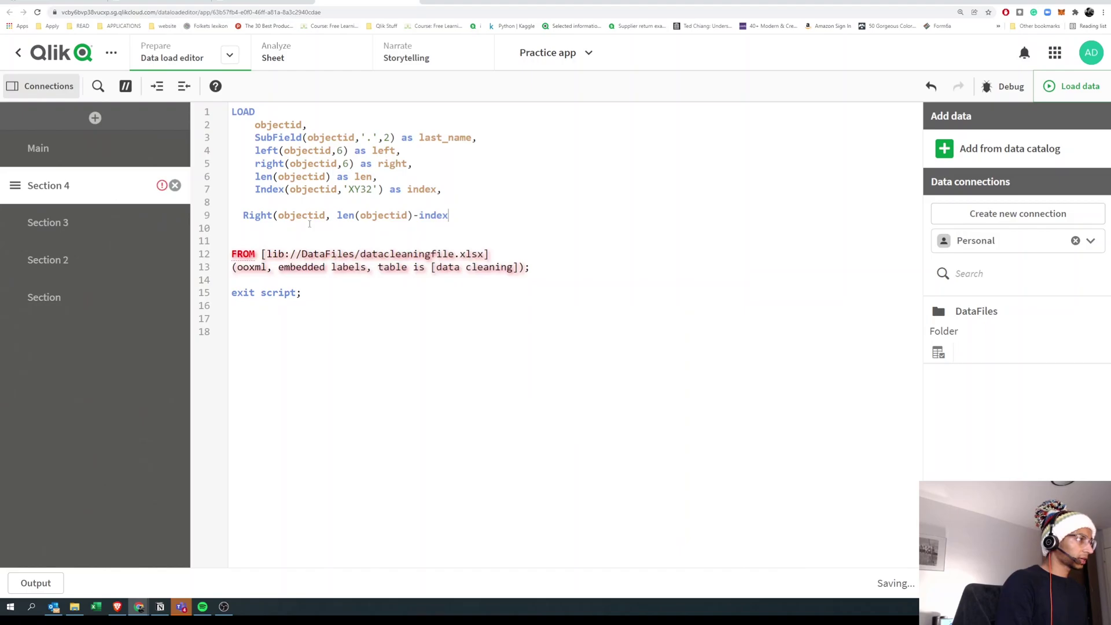
- Compare with the objectid values in the sheet table and complete the subtracted index function as index(objectid,'XY32')
{"action": "left_click", "coordinate": [283, 58]}
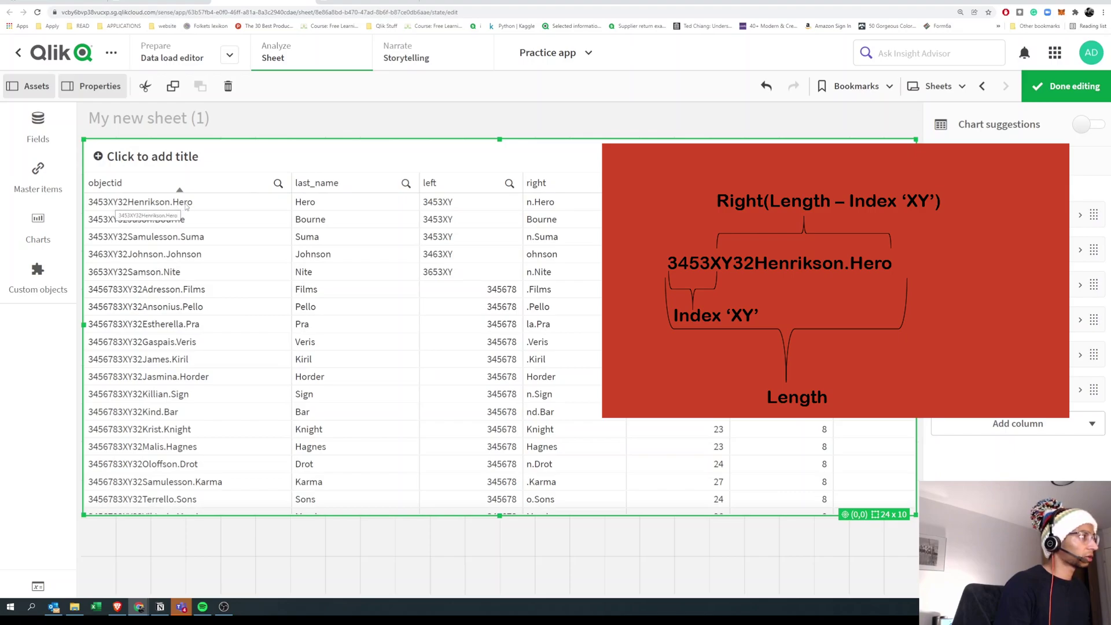
{"action": "key", "text": "ctrl+Tab"}
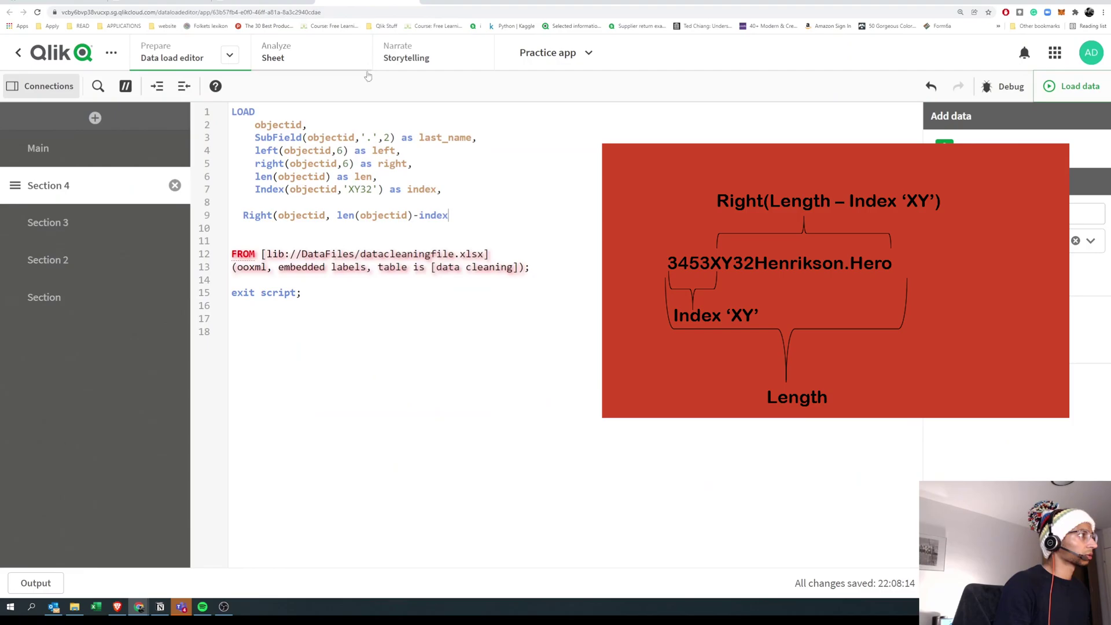
{"action": "type", "text": "(objectid"}
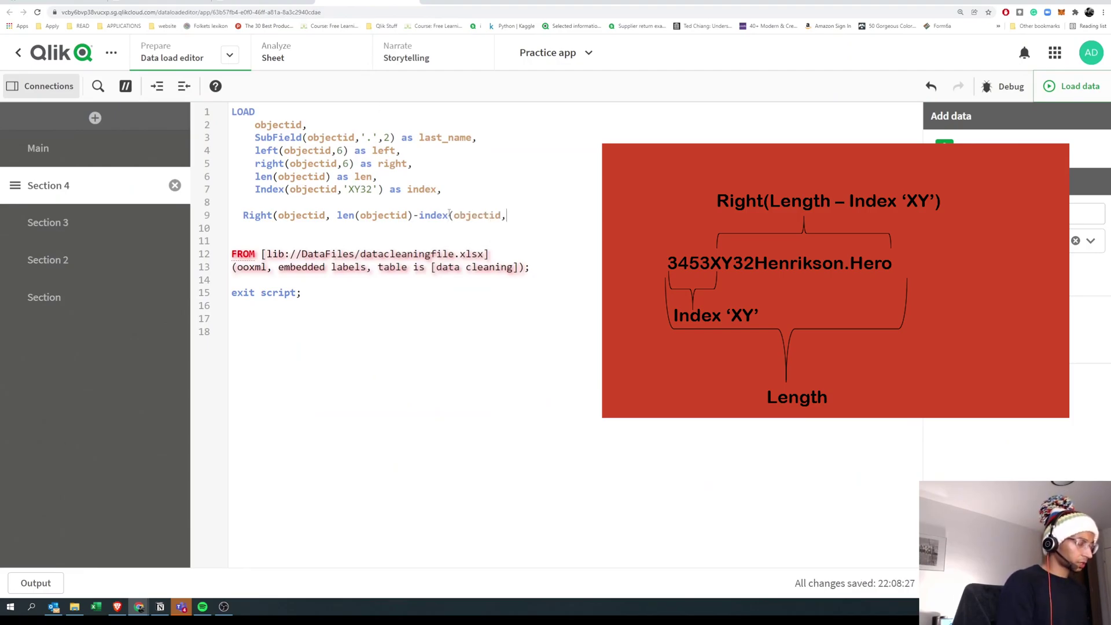
{"action": "type", "text": ",'XY"}
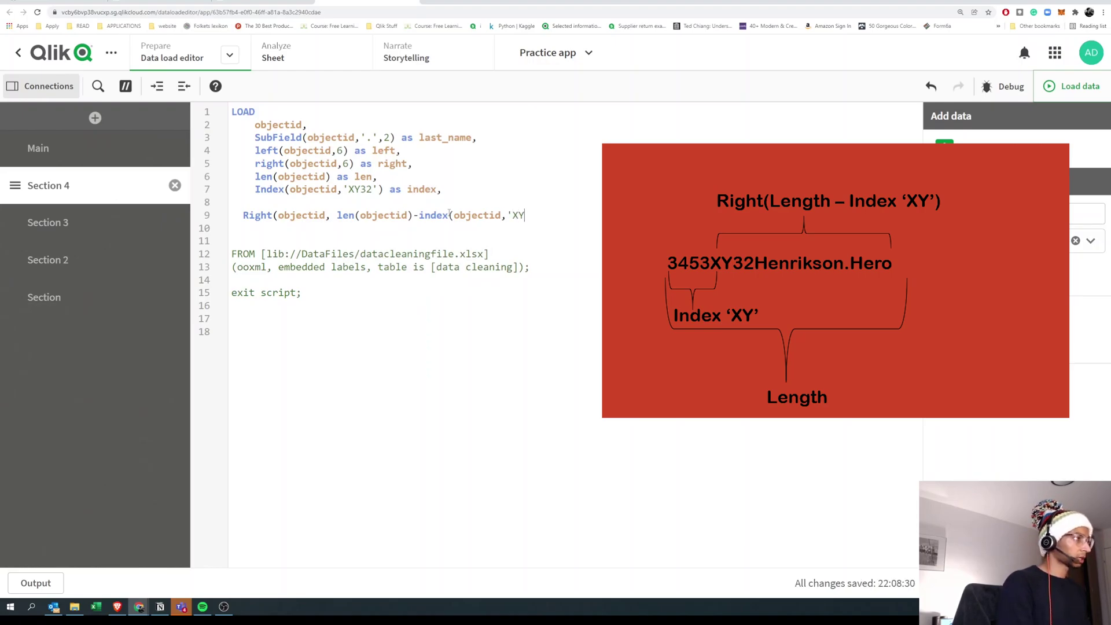
{"action": "type", "text": "32',"}
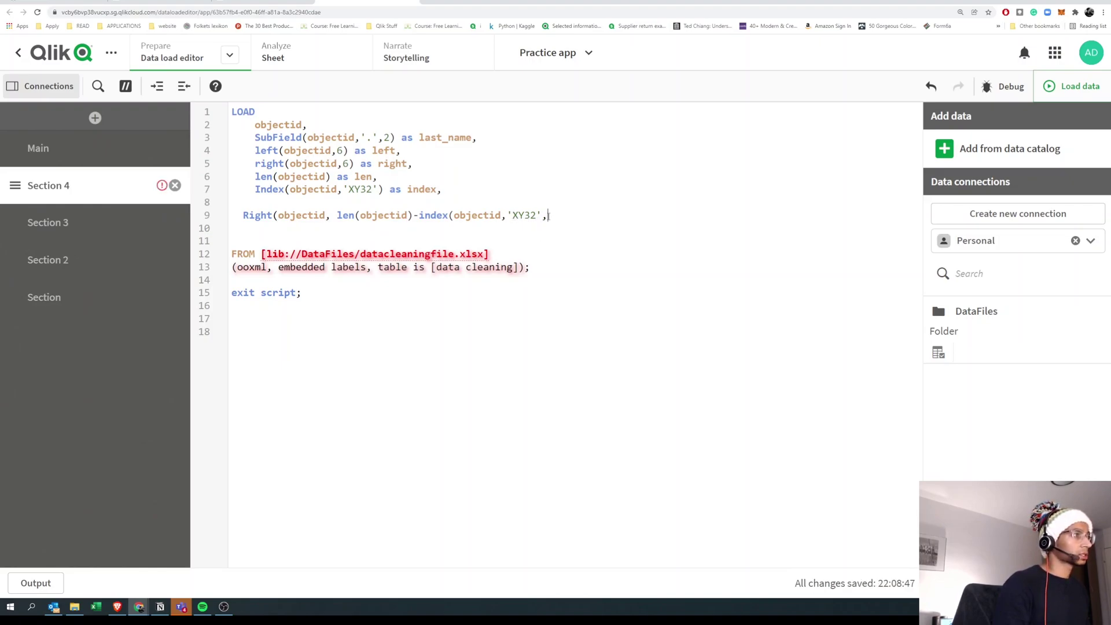
{"action": "key", "text": "BackSpace"}
{"action": "type", "text": ")"}
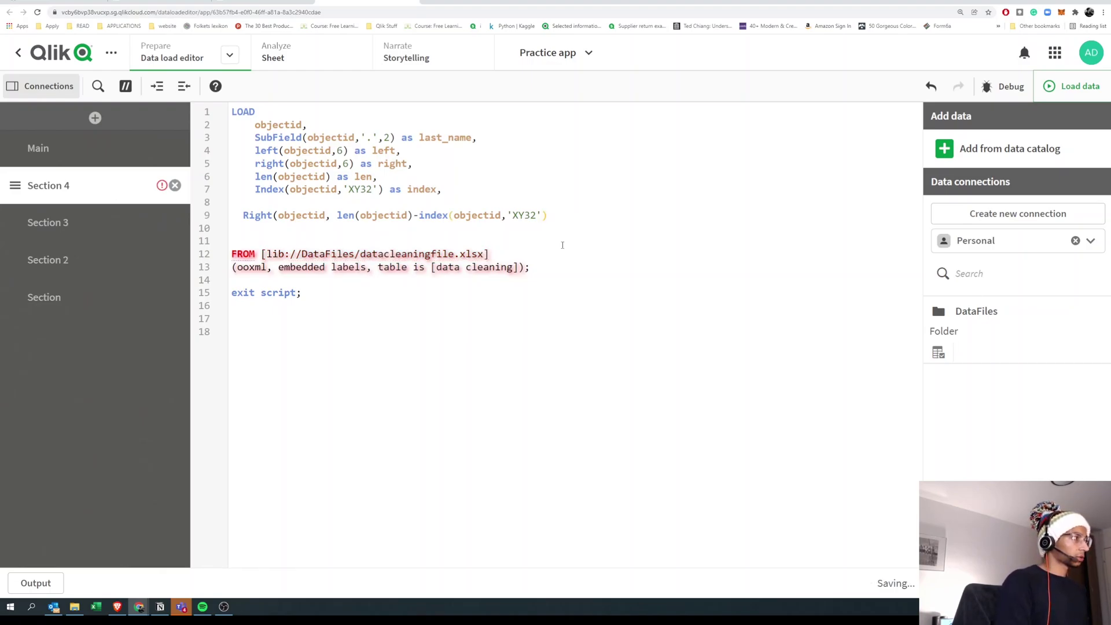
- Close the Right expression and name its field remove_first_characters
{"action": "type", "text": ") as remove_fi"}
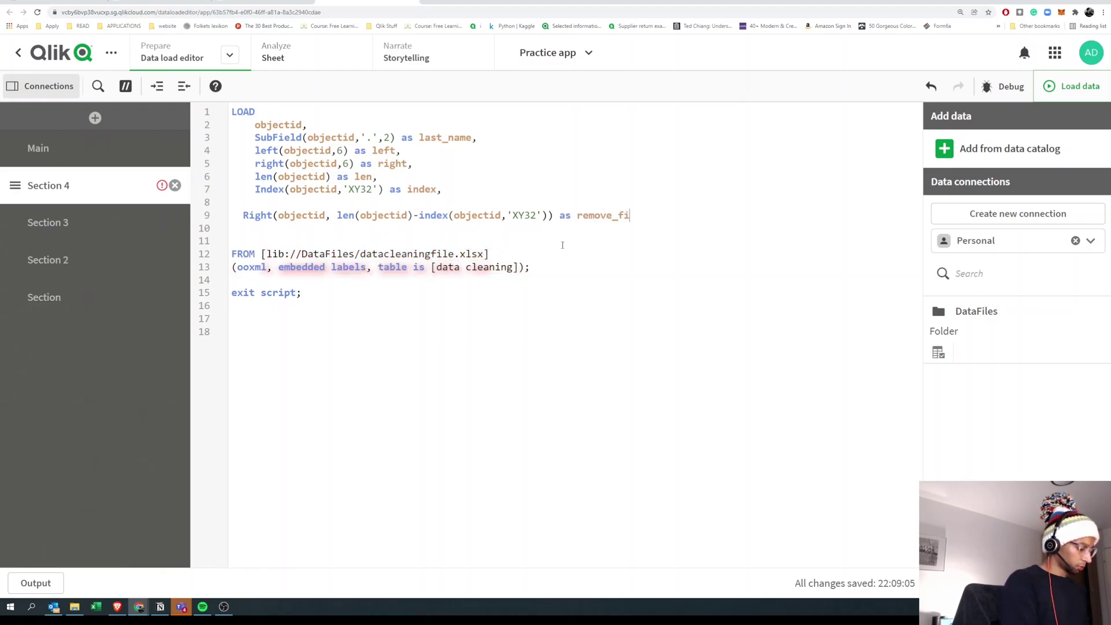
{"action": "type", "text": "rst_charact"}
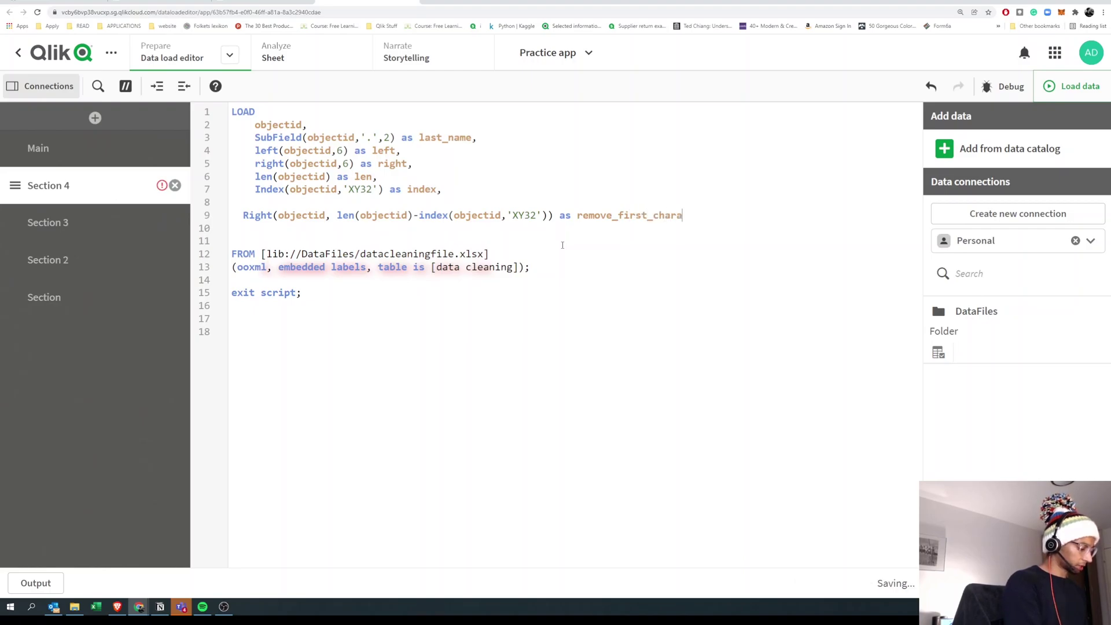
{"action": "type", "text": "ers"}
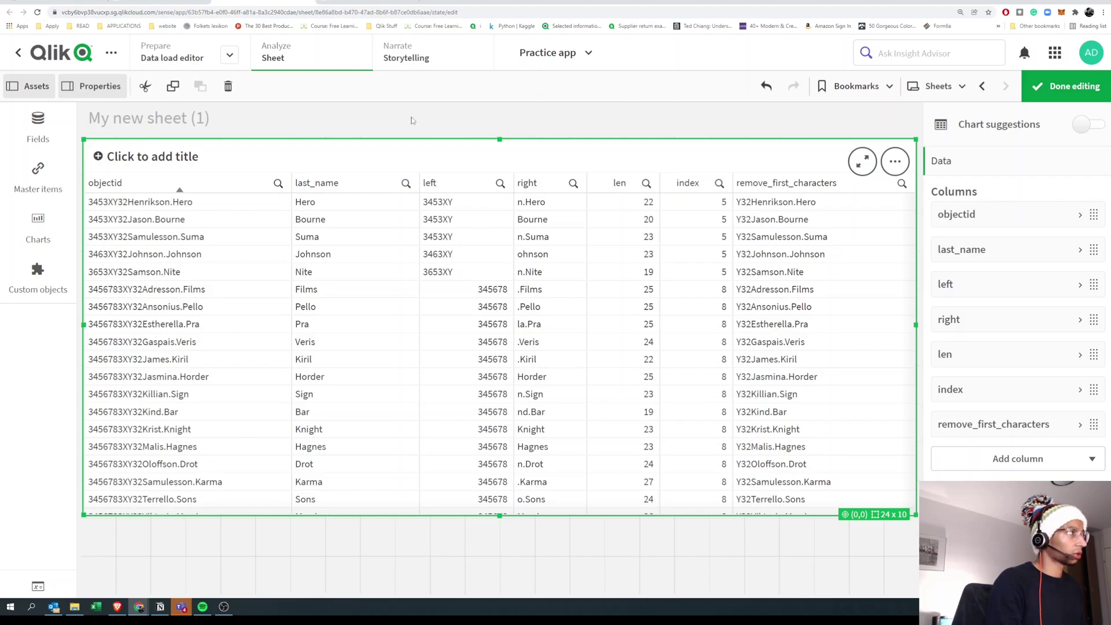
- Compare with the sheet table and subtract a further 3 after the index function in the remove_first_characters expression
{"action": "left_click", "coordinate": [172, 57]}
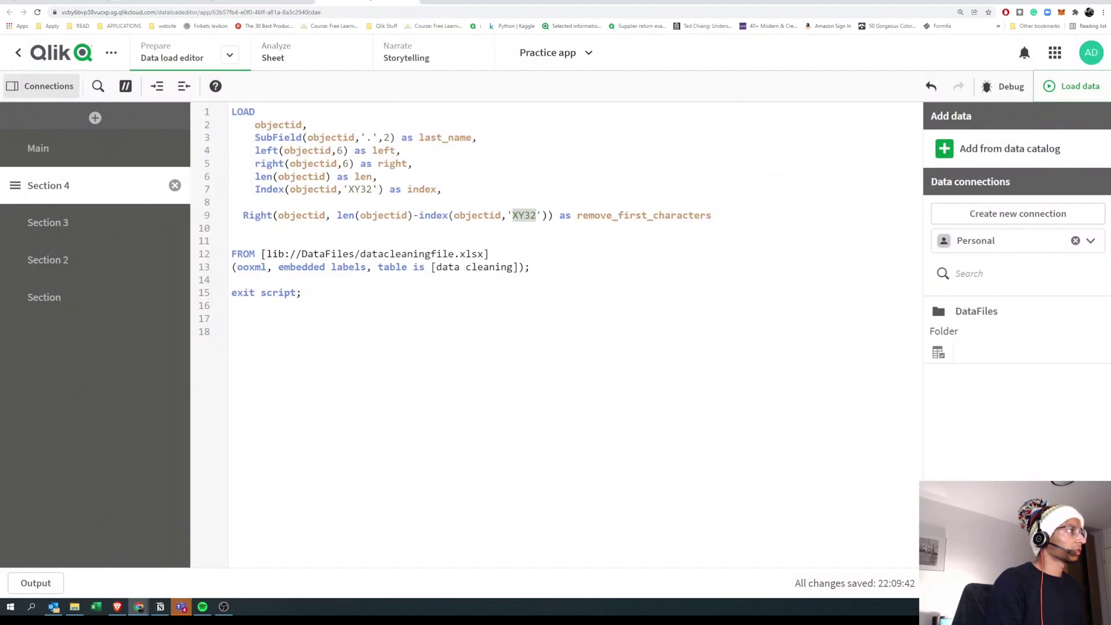
{"action": "left_click", "coordinate": [546, 218]}
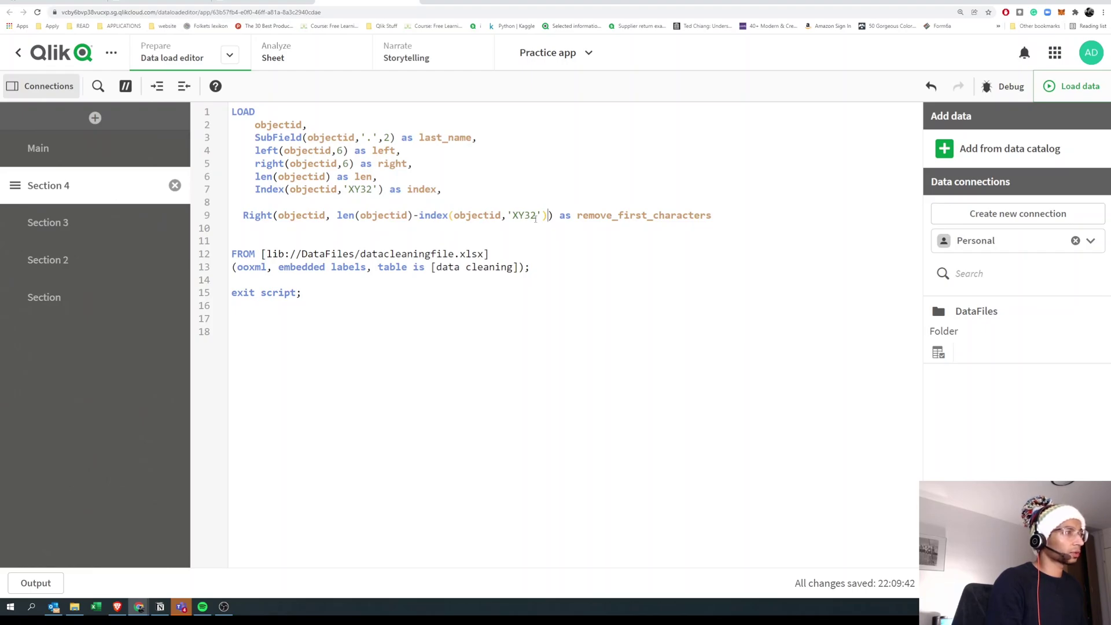
{"action": "left_click", "coordinate": [273, 57]}
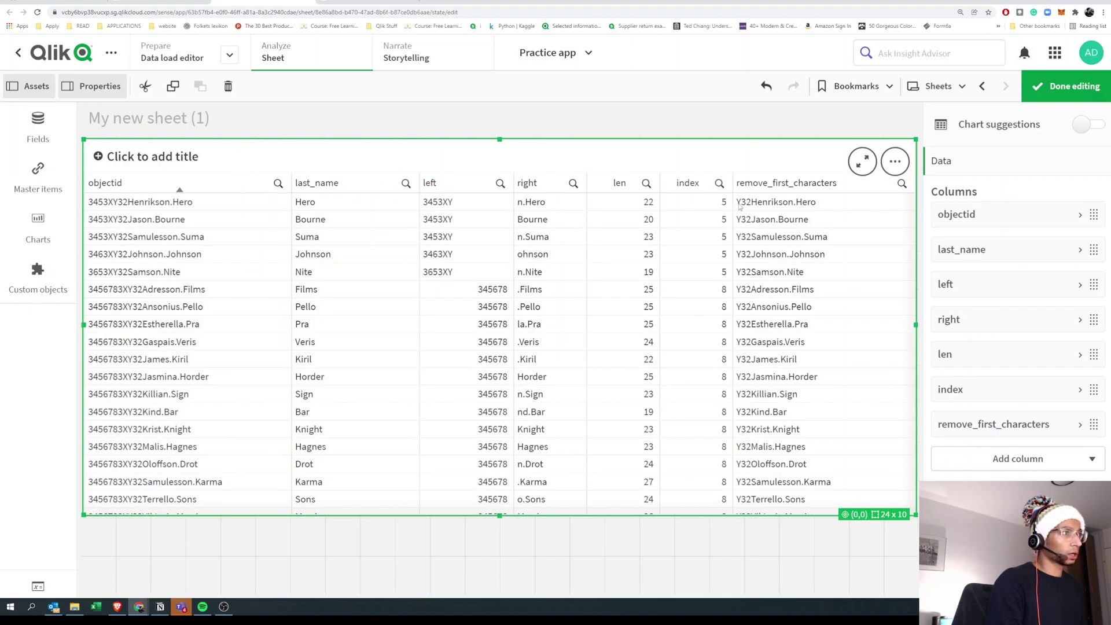
{"action": "key", "text": "ctrl+Tab"}
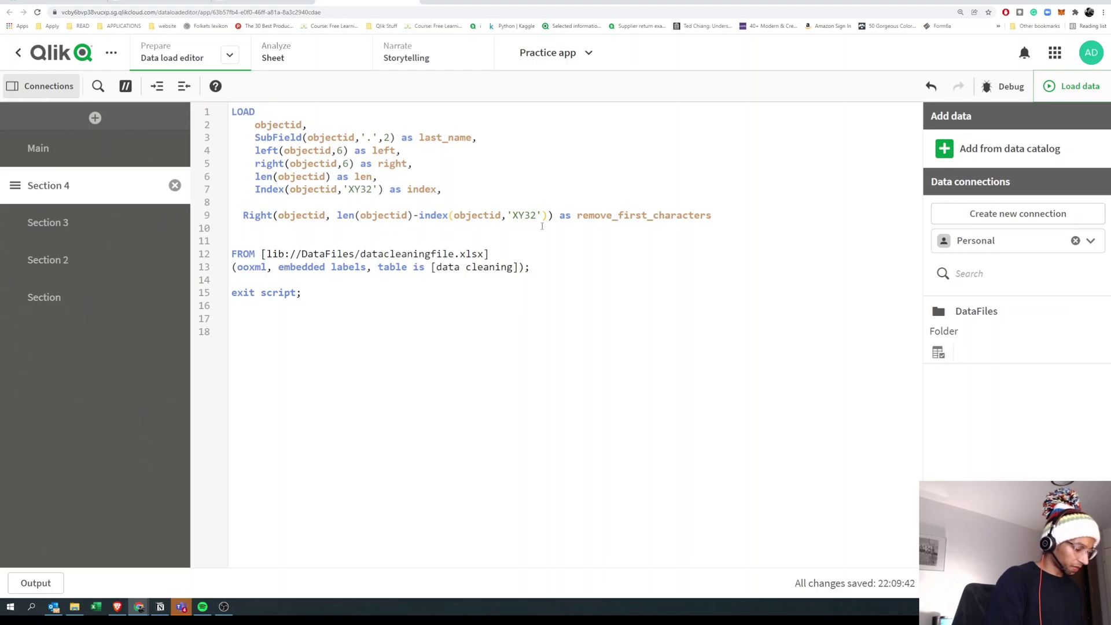
{"action": "type", "text": "-3"}
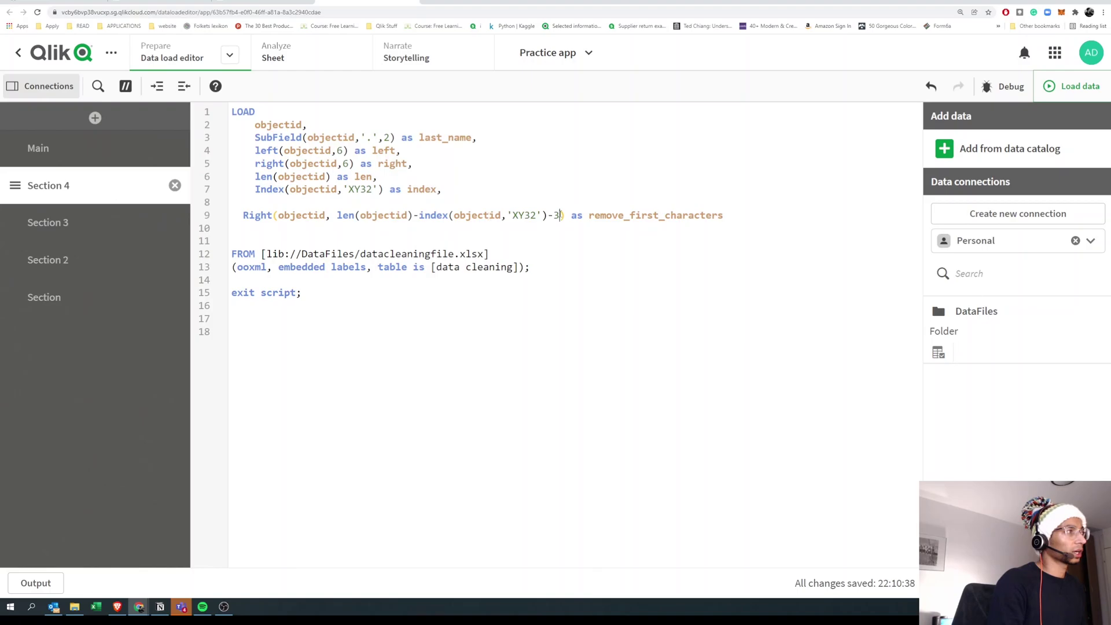
{"action": "left_click_drag", "start_coordinate": [512, 215], "coordinate": [536, 215]}
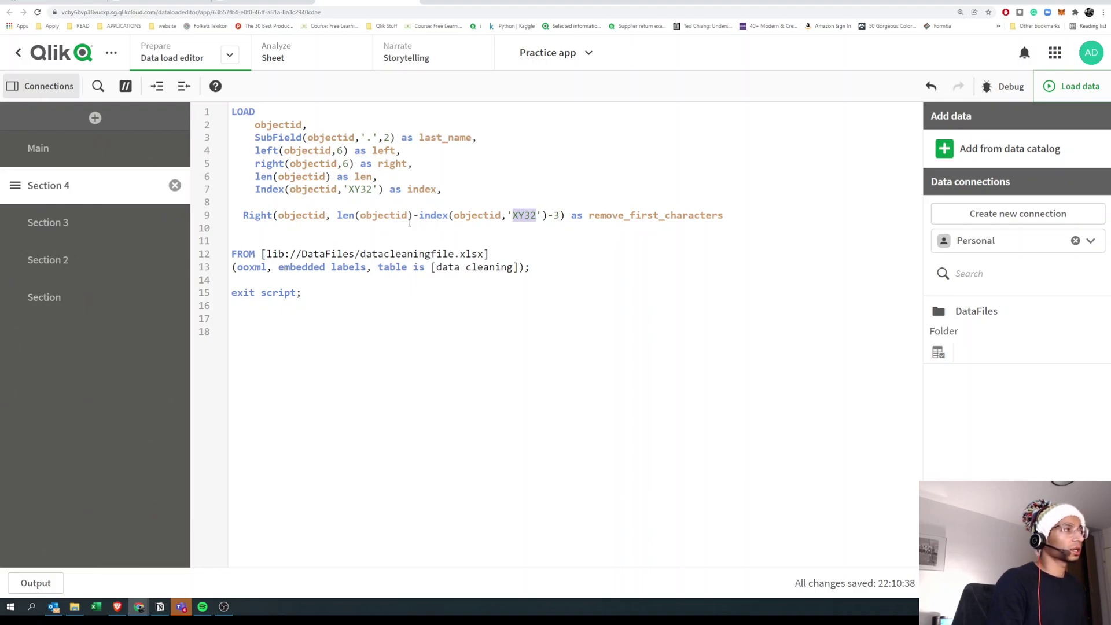
{"action": "double_click", "coordinate": [556, 216]}
- Reload the data, check the remove_first_characters column in the sheet table and finish editing the sheet
{"action": "left_click", "coordinate": [1059, 88]}
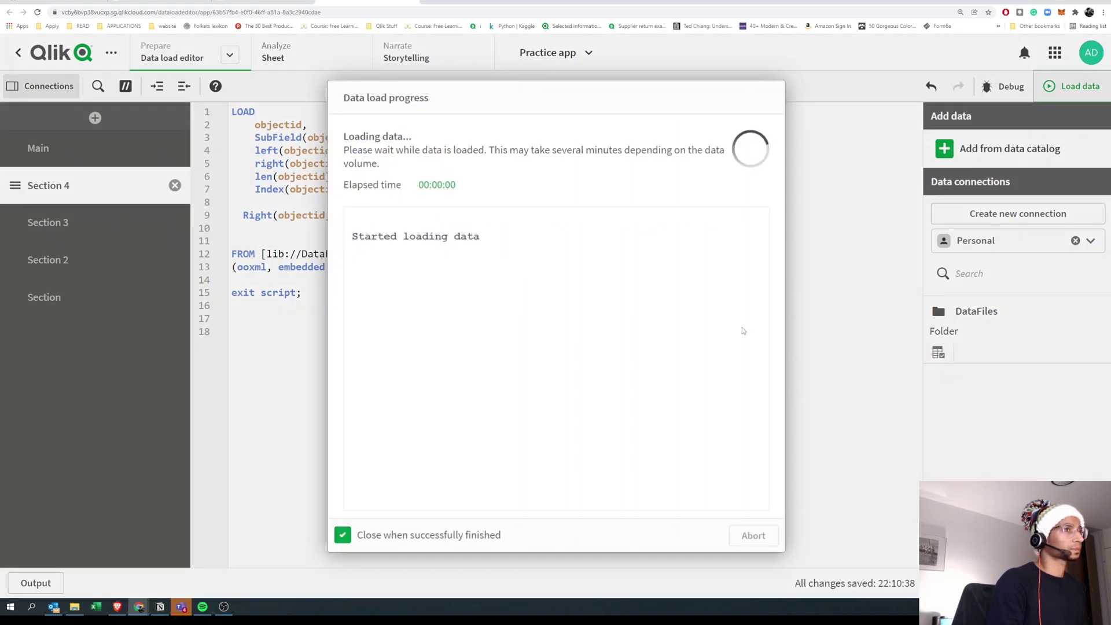
{"action": "left_click", "coordinate": [259, 2]}
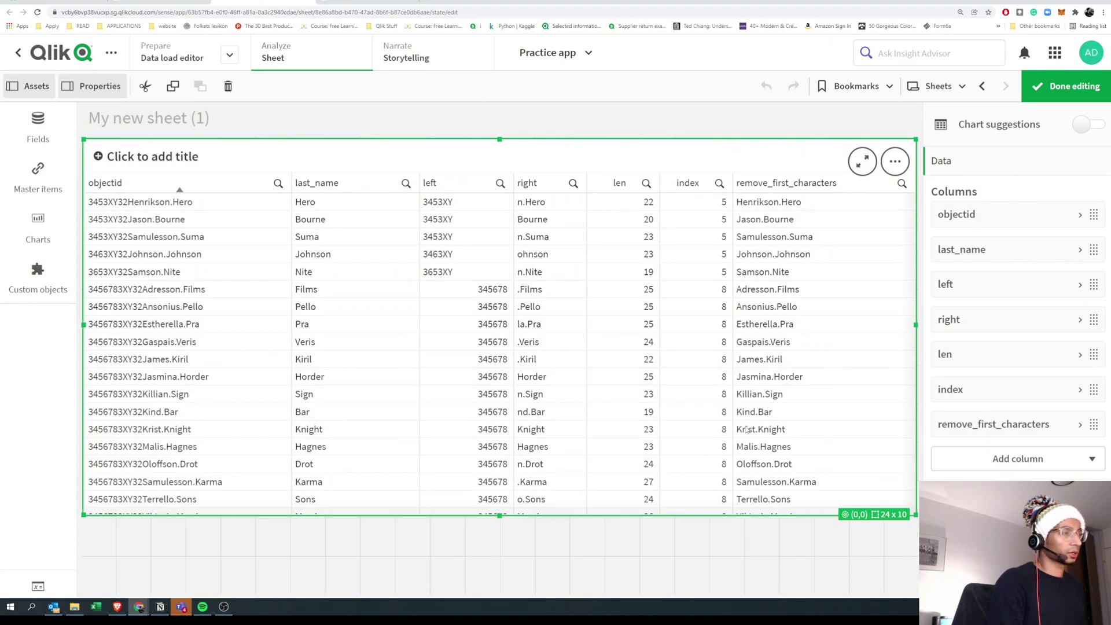
{"action": "left_click", "coordinate": [1063, 86]}
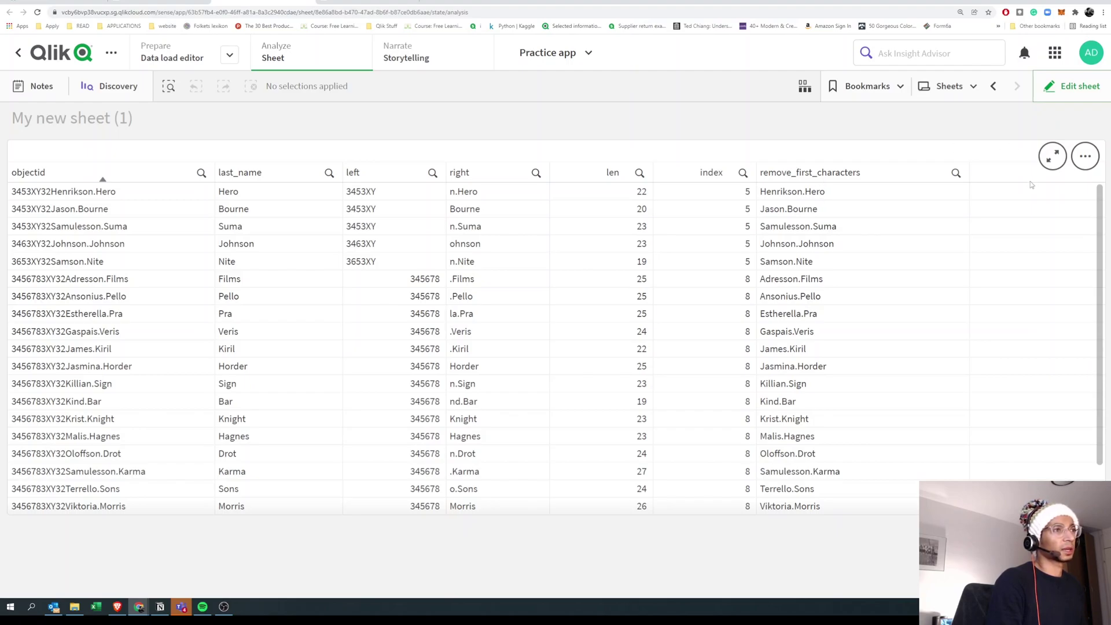
- Start a preceding Load statement in the load script, above the existing LOAD of the objectid fields
{"action": "key", "text": "ctrl+Tab"}
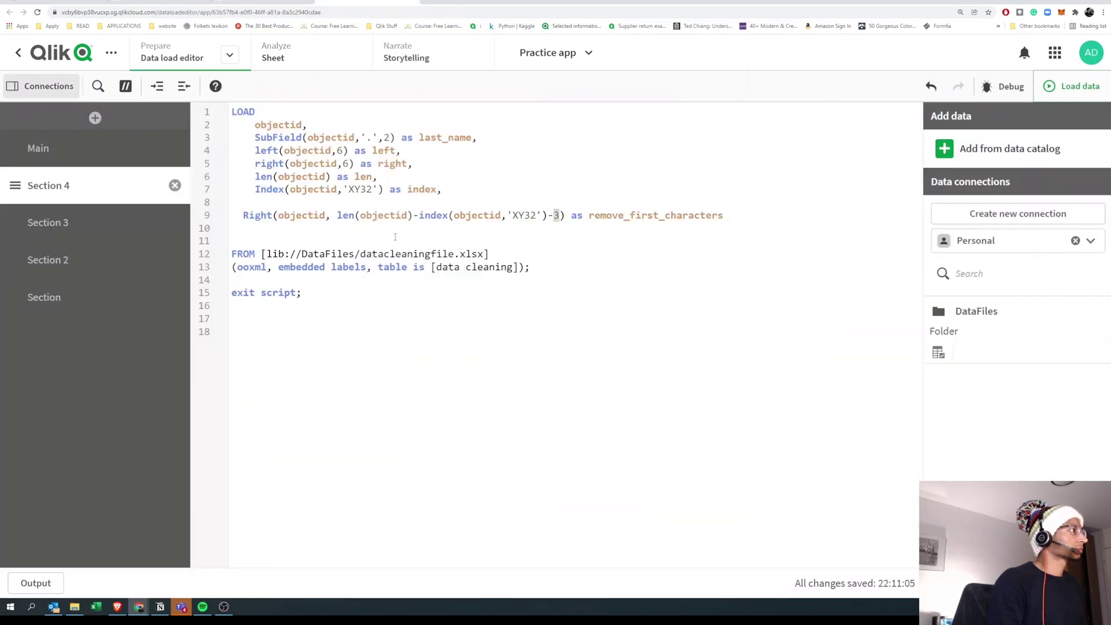
{"action": "key", "text": "End"}
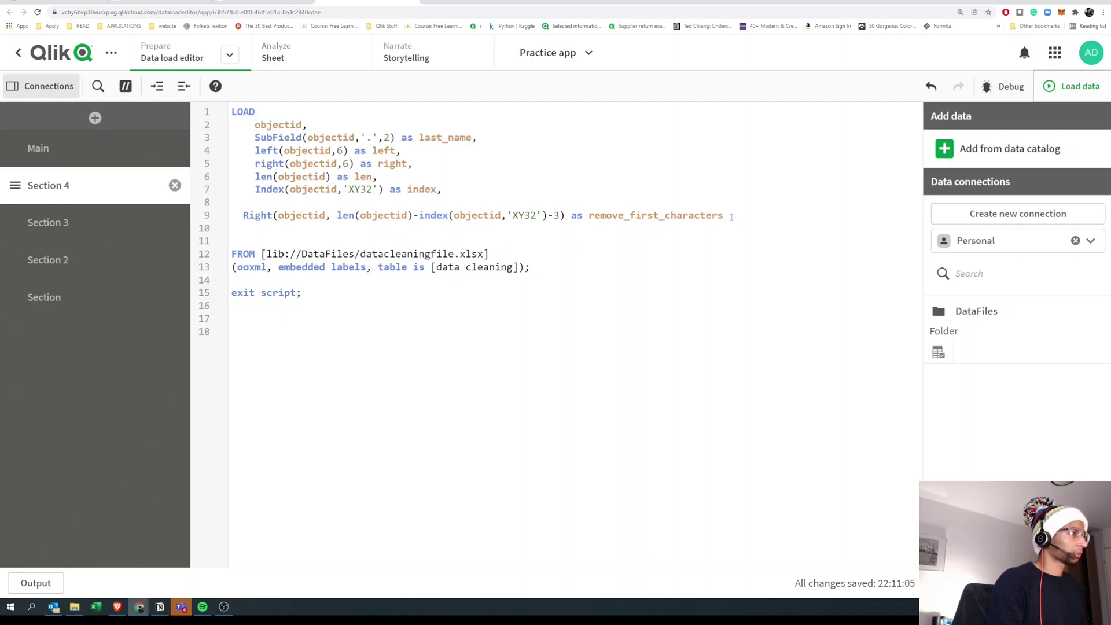
{"action": "key", "text": "ctrl+Home"}
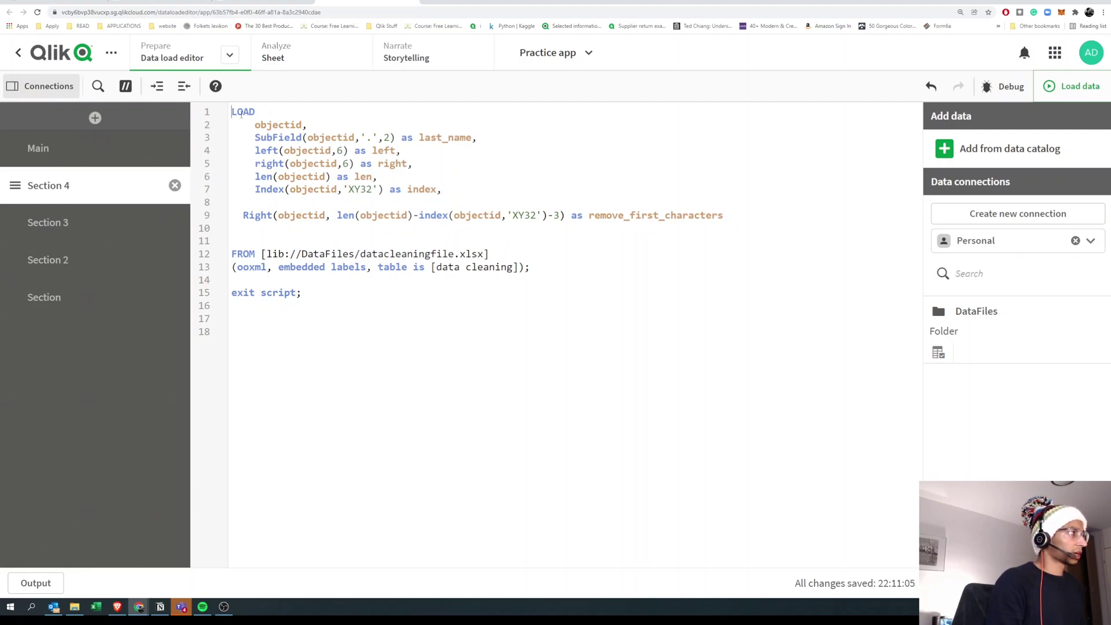
{"action": "key", "text": "Return"}
{"action": "key", "text": "Return"}
{"action": "key", "text": "Up"}
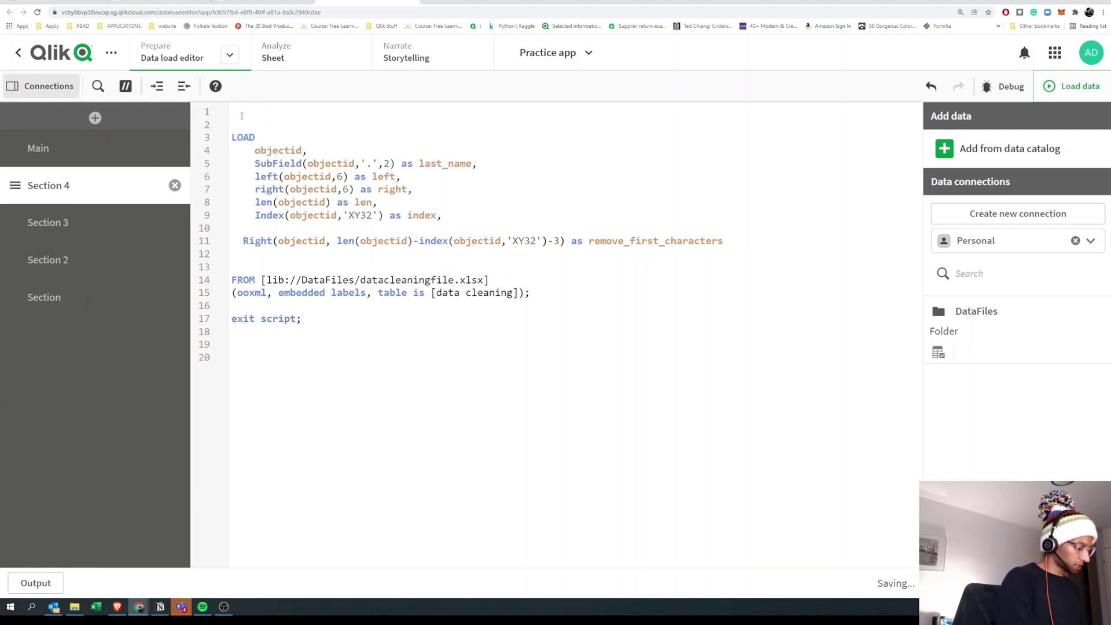
{"action": "type", "text": "Load"}
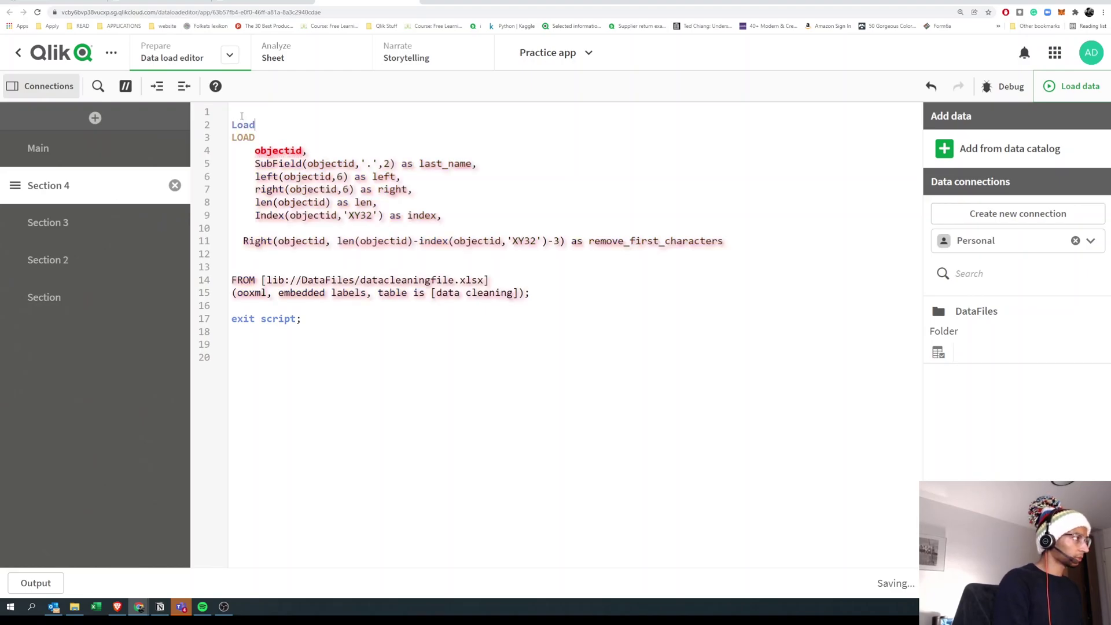
{"action": "key", "text": "Return"}
{"action": "key", "text": "Return"}
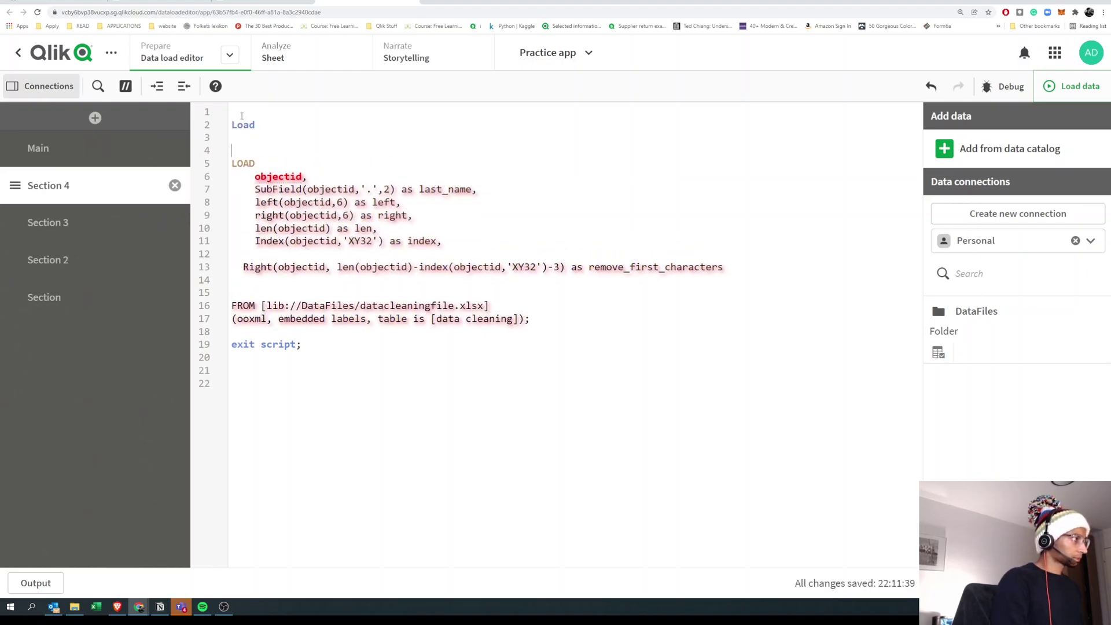
- Include all fields in the preceding Load with *, and open a new line below it
{"action": "key", "text": "Up"}
{"action": "type", "text": "*"}
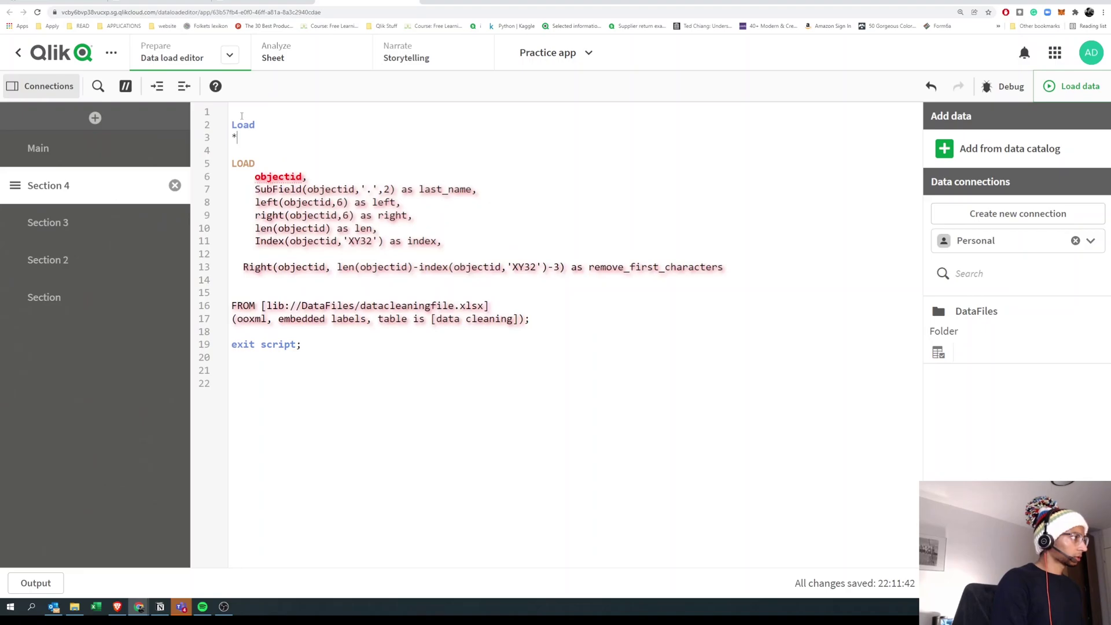
{"action": "type", "text": ","}
{"action": "key", "text": "Return"}
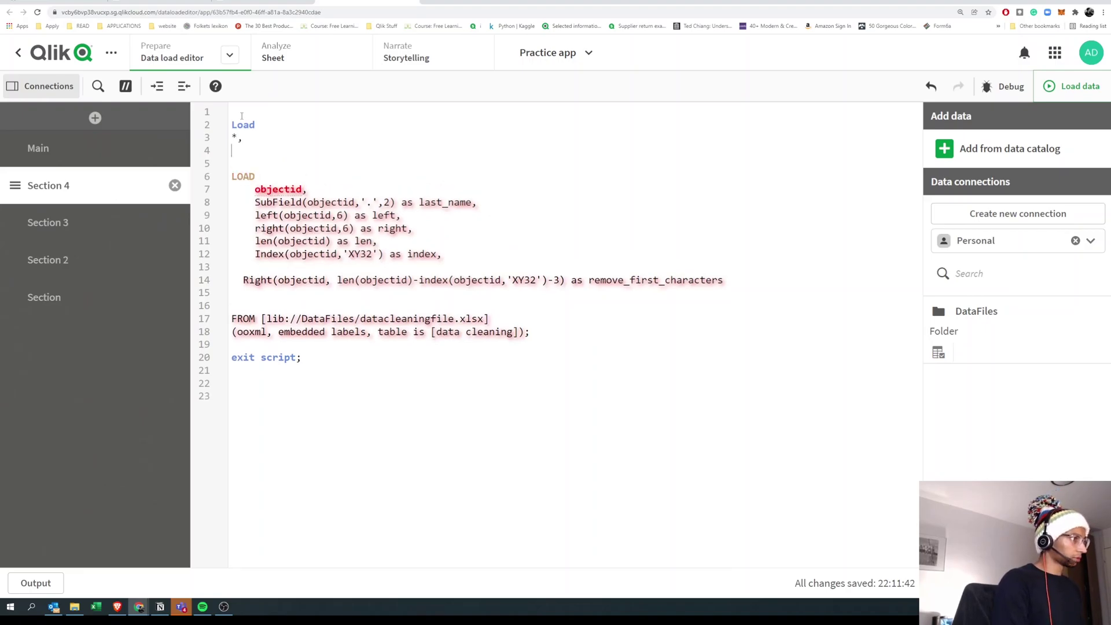
- Enter remove_first_characters as the next field of the preceding Load and open a subfield( function in front of it
{"action": "type", "text": "remo"}
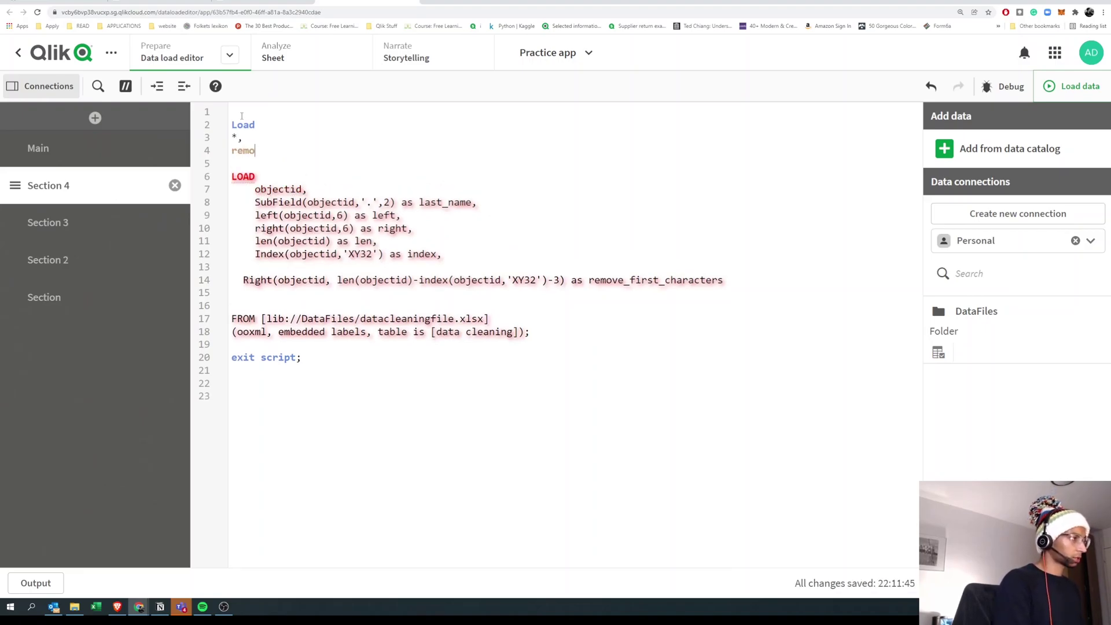
{"action": "type", "text": "v"}
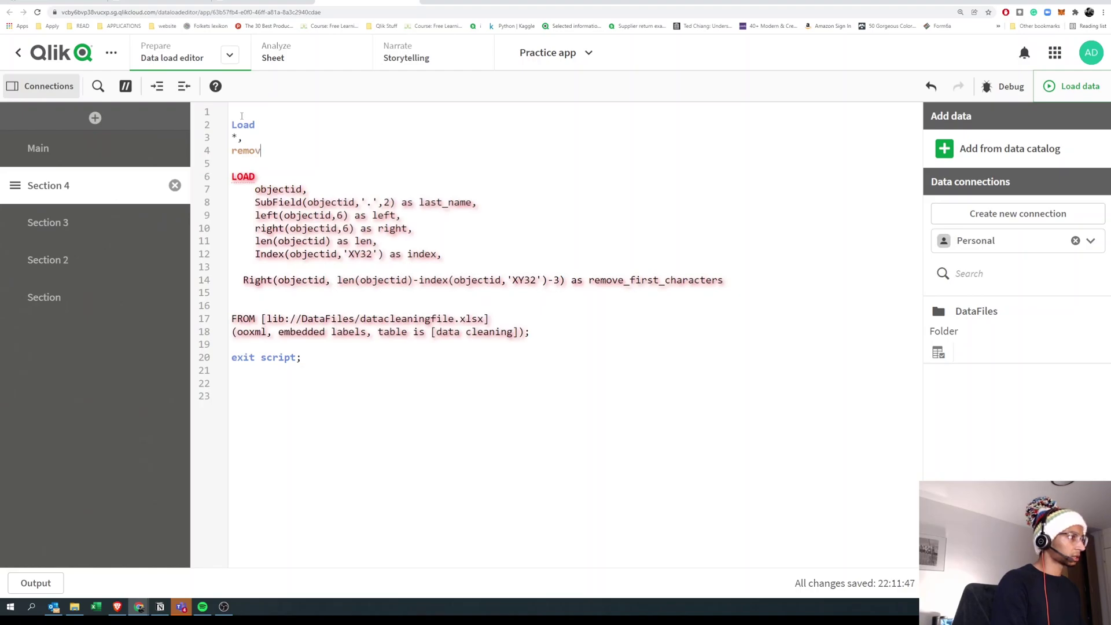
{"action": "type", "text": "e_first_characters"}
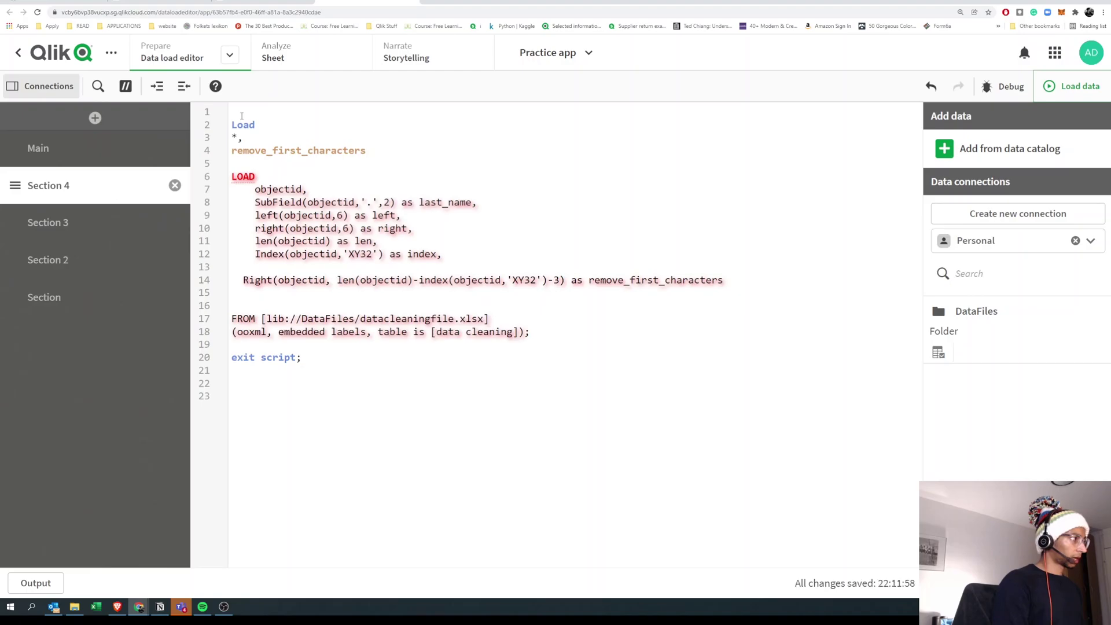
{"action": "left_click", "coordinate": [233, 151]}
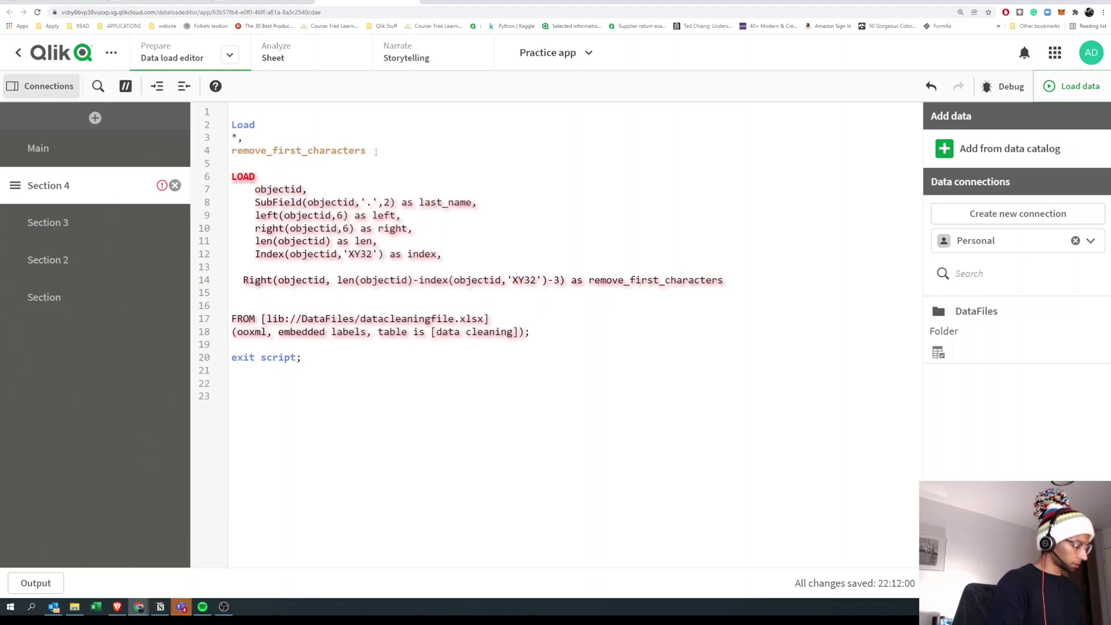
{"action": "type", "text": "subfield("}
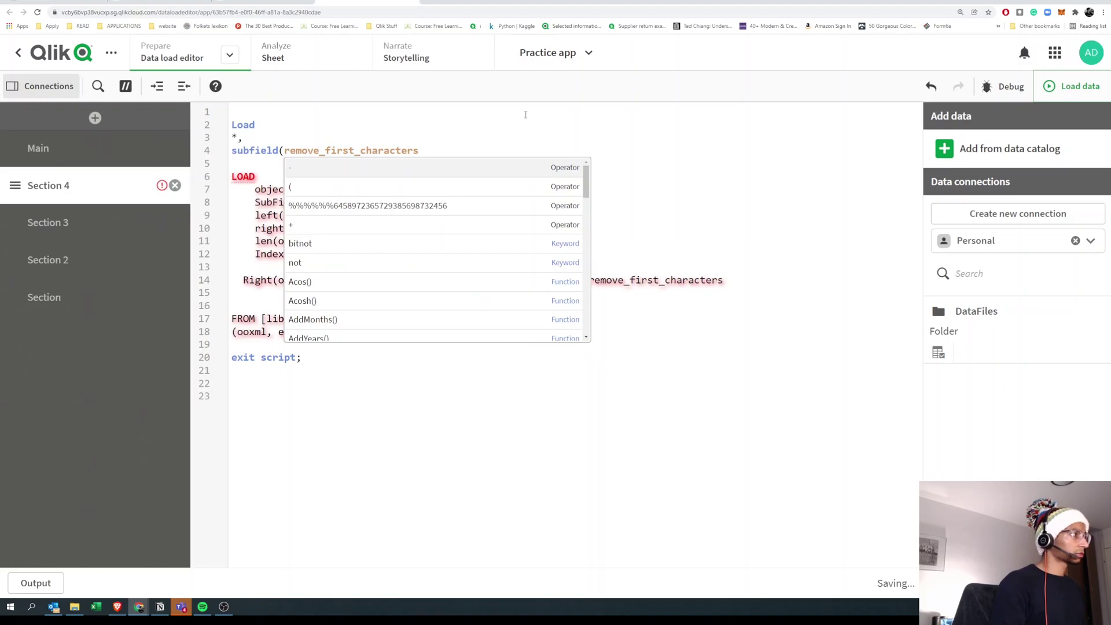
- Complete the subfield expression with the delimiter '.' and field number 1, and name it First_name, followed by a comma
{"action": "key", "text": "End"}
{"action": "type", "text": ",'.'"}
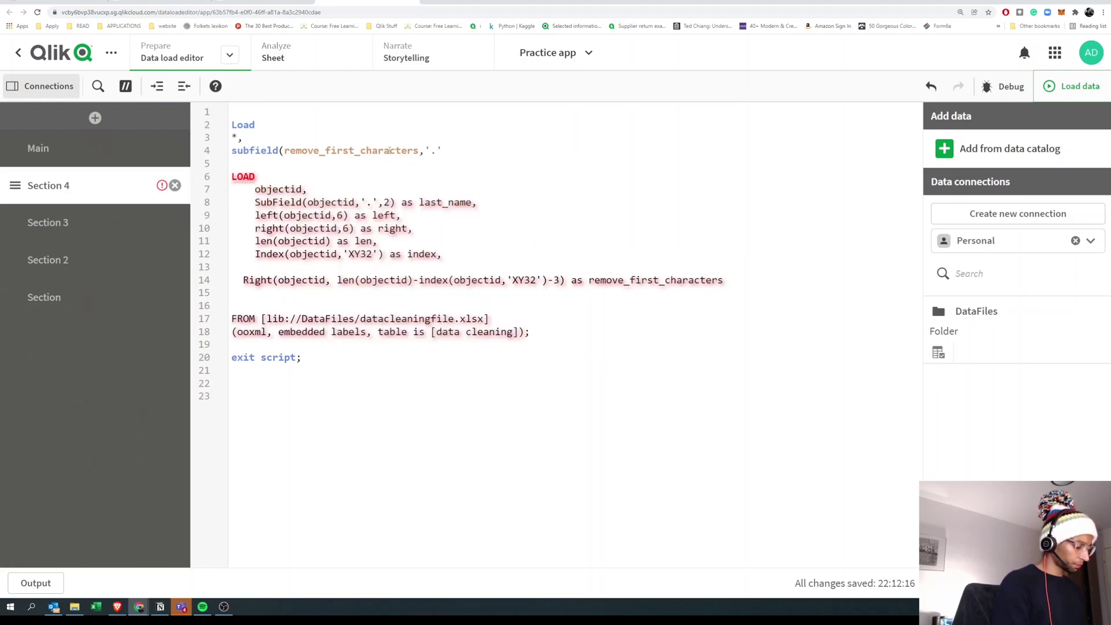
{"action": "type", "text": ","}
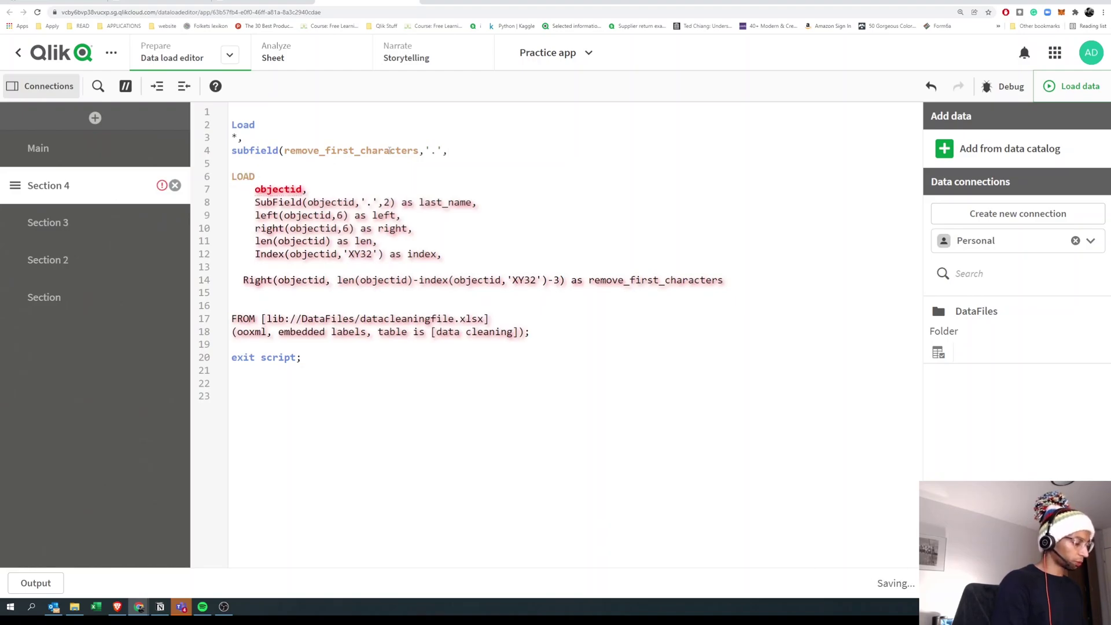
{"action": "type", "text": "1"}
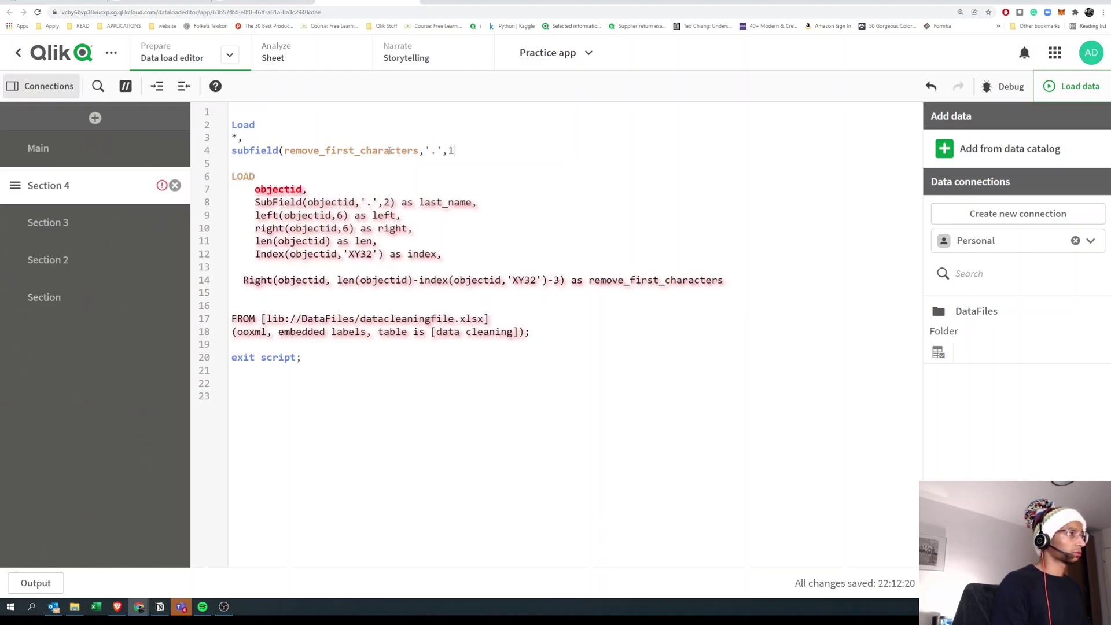
{"action": "type", "text": ") as "}
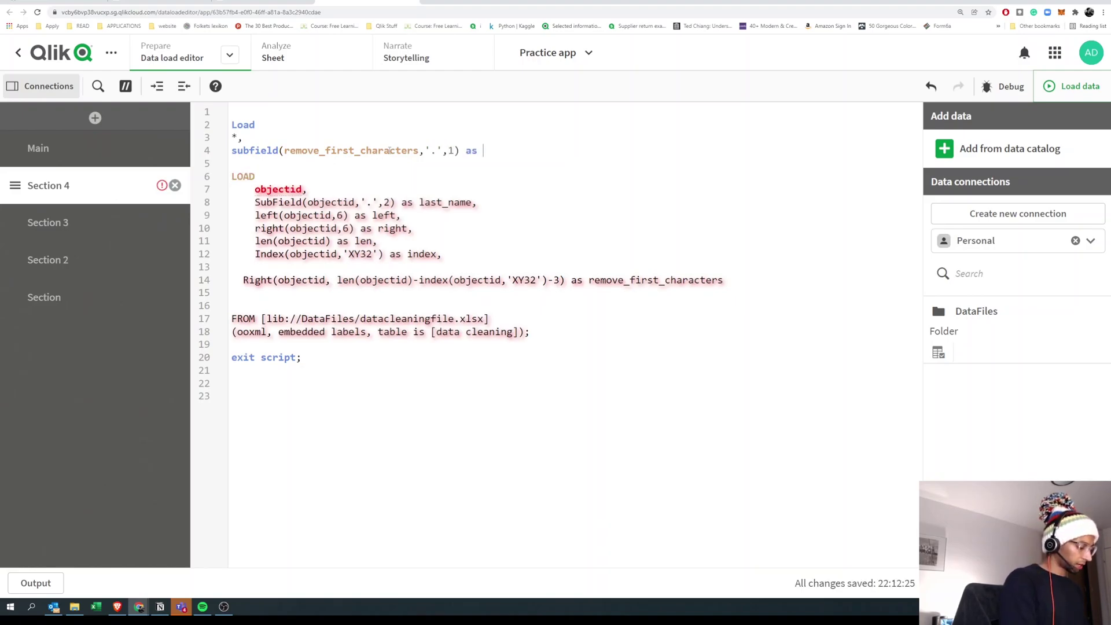
{"action": "type", "text": "First_name,"}
{"action": "key", "text": "Return"}
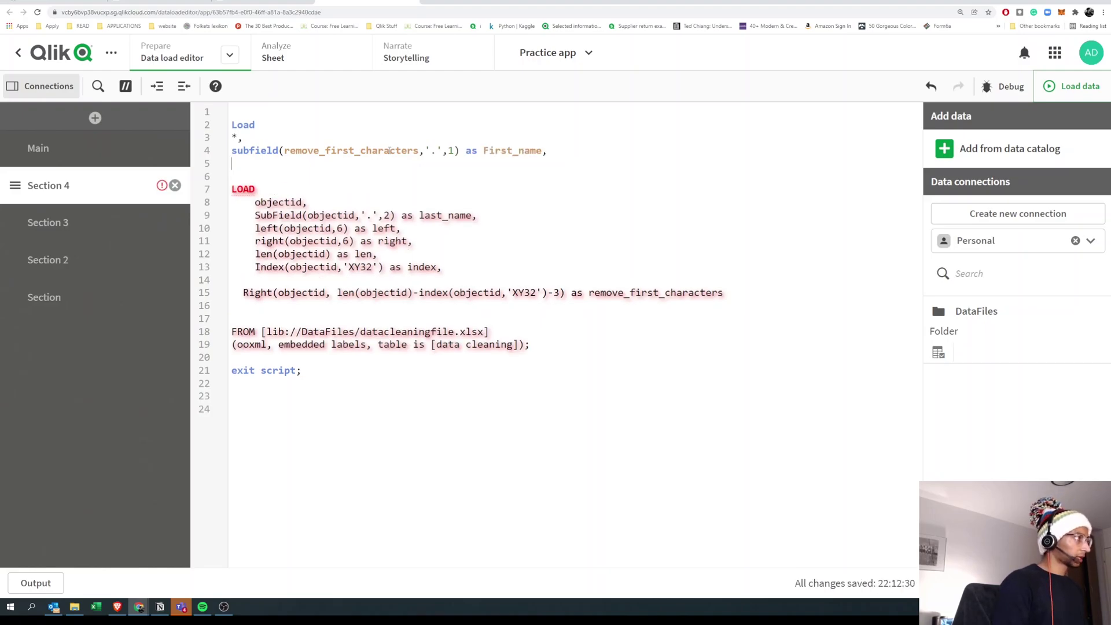
- Duplicate the First_name subfield expression on the line below it
{"action": "left_click_drag", "start_coordinate": [231, 150], "coordinate": [547, 150]}
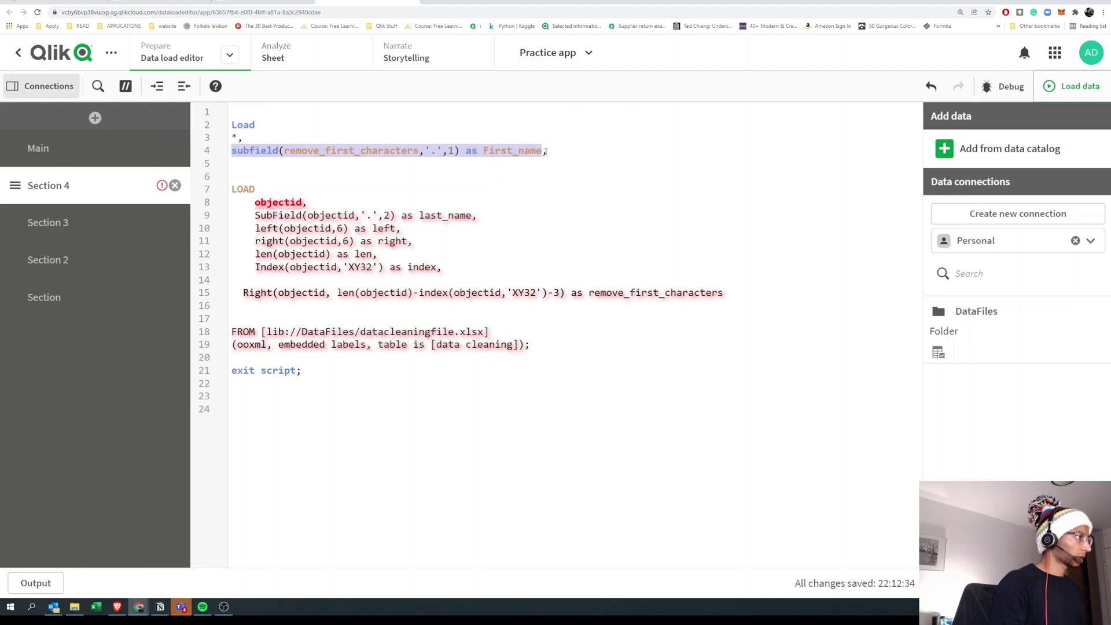
{"action": "key", "text": "ctrl+c"}
{"action": "key", "text": "End"}
{"action": "key", "text": "Return"}
{"action": "key", "text": "ctrl+v"}
- Change the duplicated subfield expression to field number 2 and name it Last_name
{"action": "double_click", "coordinate": [450, 164]}
{"action": "type", "text": "2"}
{"action": "left_click", "coordinate": [485, 164]}
{"action": "key", "text": "Delete"}
{"action": "key", "text": "Delete"}
{"action": "key", "text": "Delete"}
{"action": "key", "text": "Delete"}
{"action": "key", "text": "Delete"}
{"action": "key", "text": "Delete"}
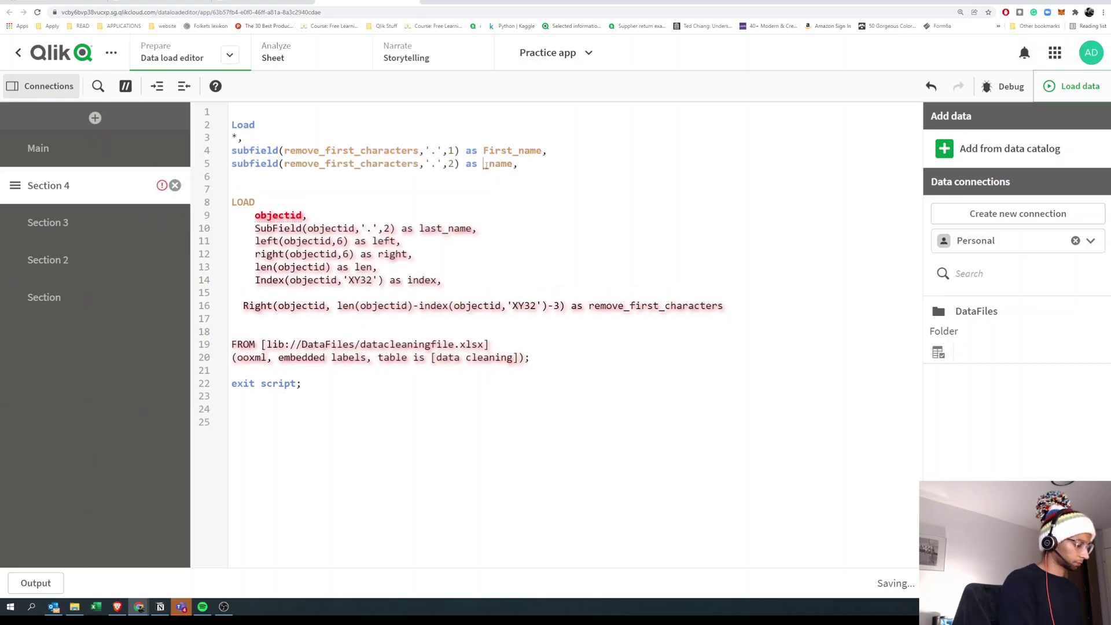
{"action": "type", "text": "Last_"}
- Remove the comma after Last_name and end the preceding Load with a semicolon on its own line
{"action": "key", "text": "End"}
{"action": "key", "text": "BackSpace"}
{"action": "key", "text": "Return"}
{"action": "type", "text": ";"}
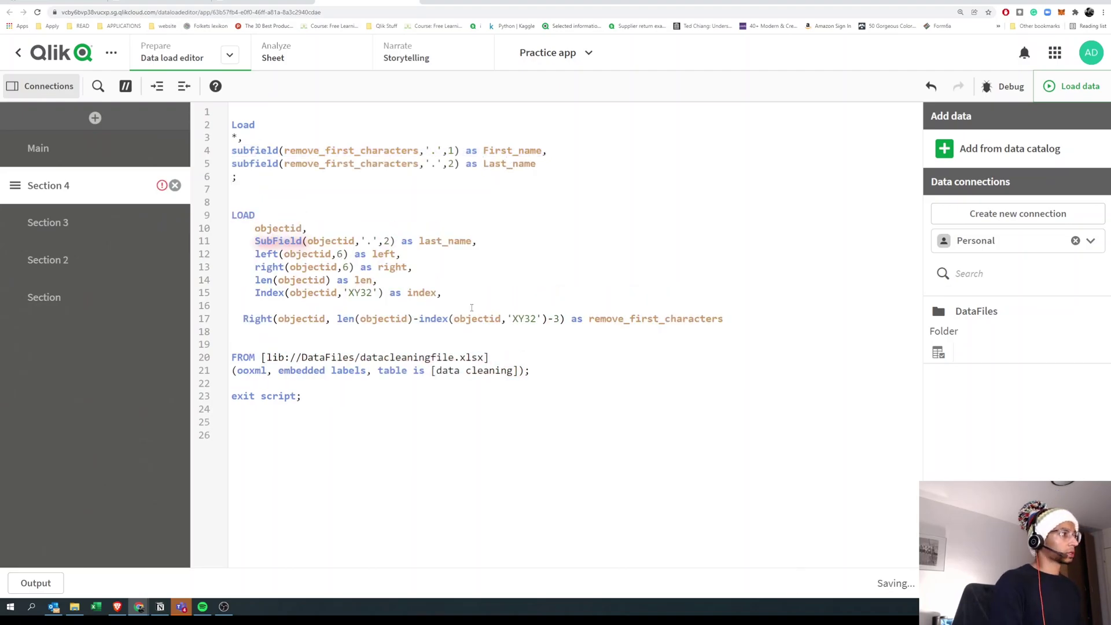
{"action": "key", "text": "Down"}
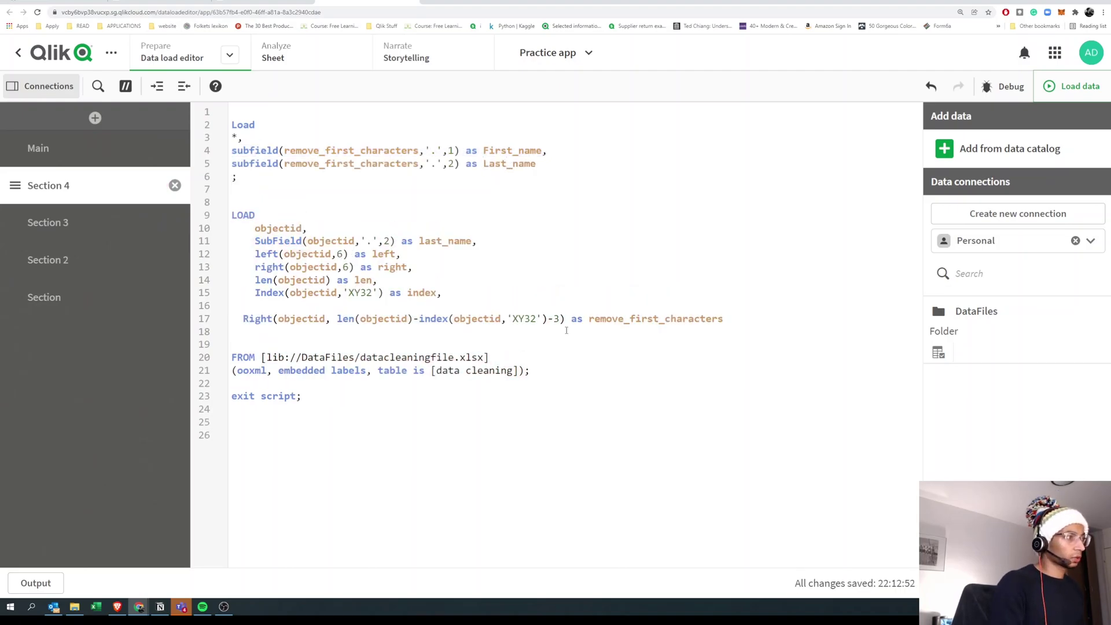
- Copy the First_name subfield expression into the lower LOAD, below remove_first_characters, adding a comma and a blank line between them
{"action": "left_click_drag", "start_coordinate": [589, 318], "coordinate": [718, 318]}
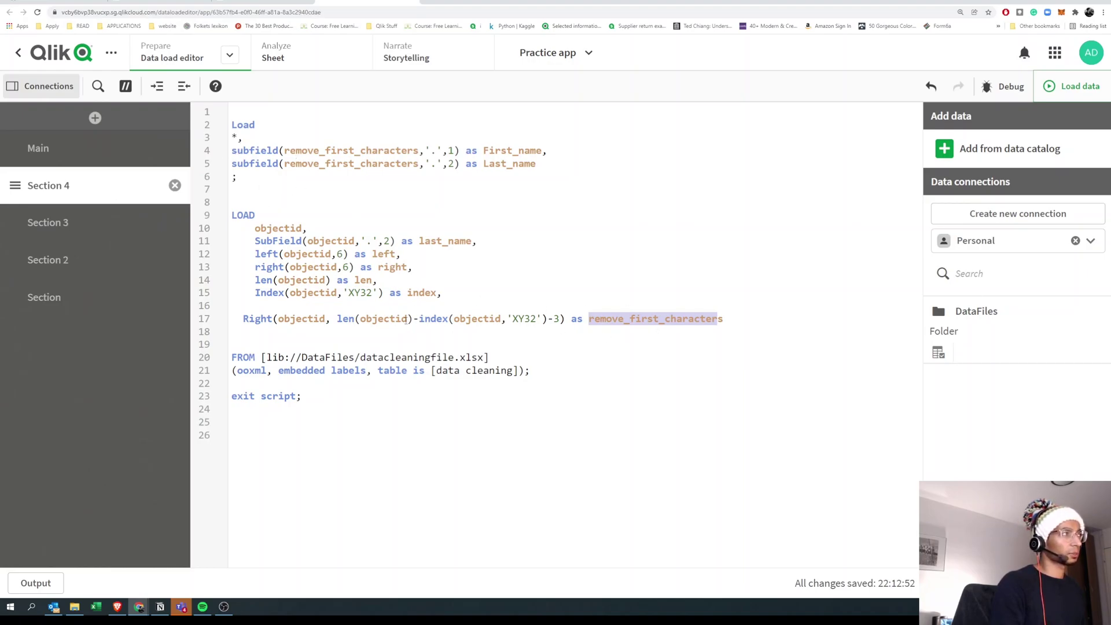
{"action": "left_click_drag", "start_coordinate": [231, 151], "coordinate": [552, 154]}
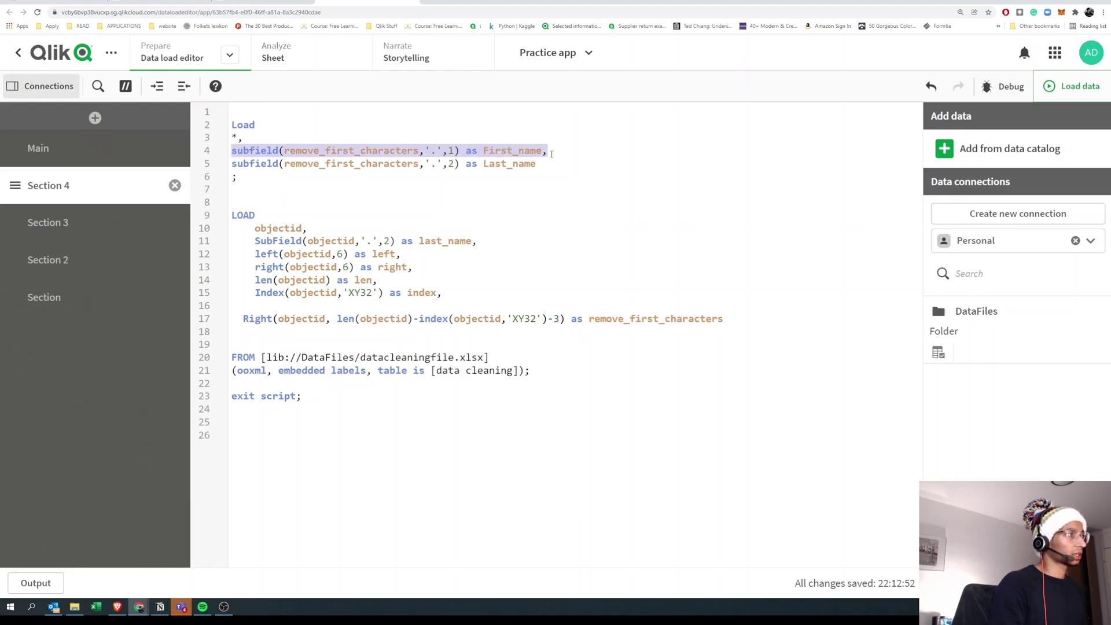
{"action": "key", "text": "ctrl+c"}
{"action": "left_click", "coordinate": [724, 318]}
{"action": "type", "text": ","}
{"action": "key", "text": "Return"}
{"action": "key", "text": "ctrl+v"}
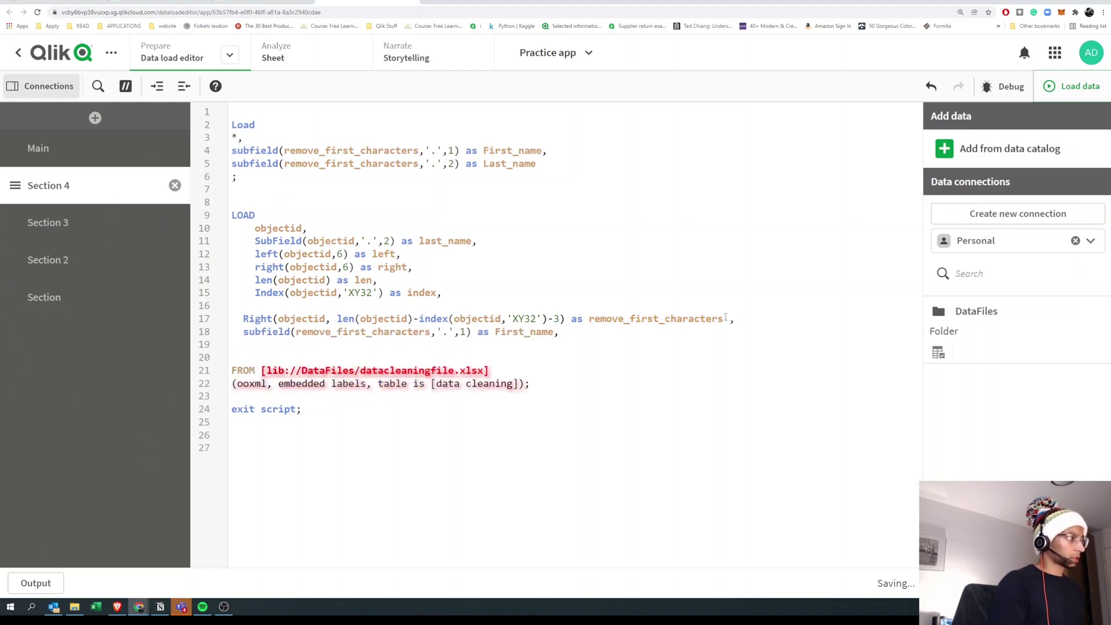
{"action": "key", "text": "Return"}
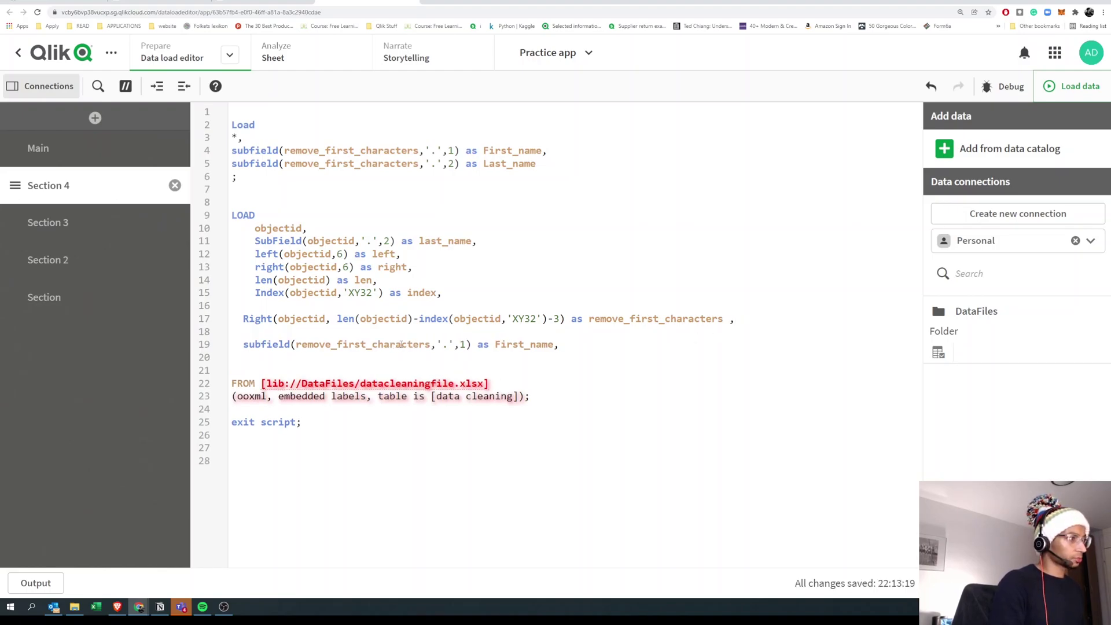
- Replace remove_first_characters inside the lower LOAD's First_name subfield with a copy of the expression Right(objectid, len(objectid)-index(objectid,'XY32')-3)
{"action": "left_click_drag", "start_coordinate": [563, 318], "coordinate": [245, 324]}
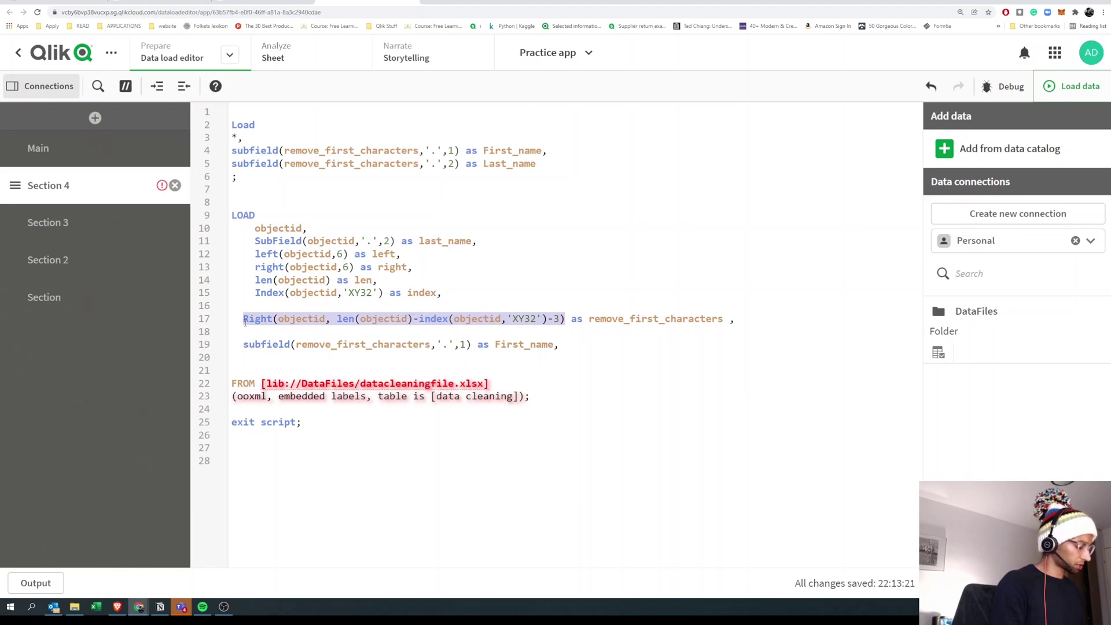
{"action": "double_click", "coordinate": [323, 346]}
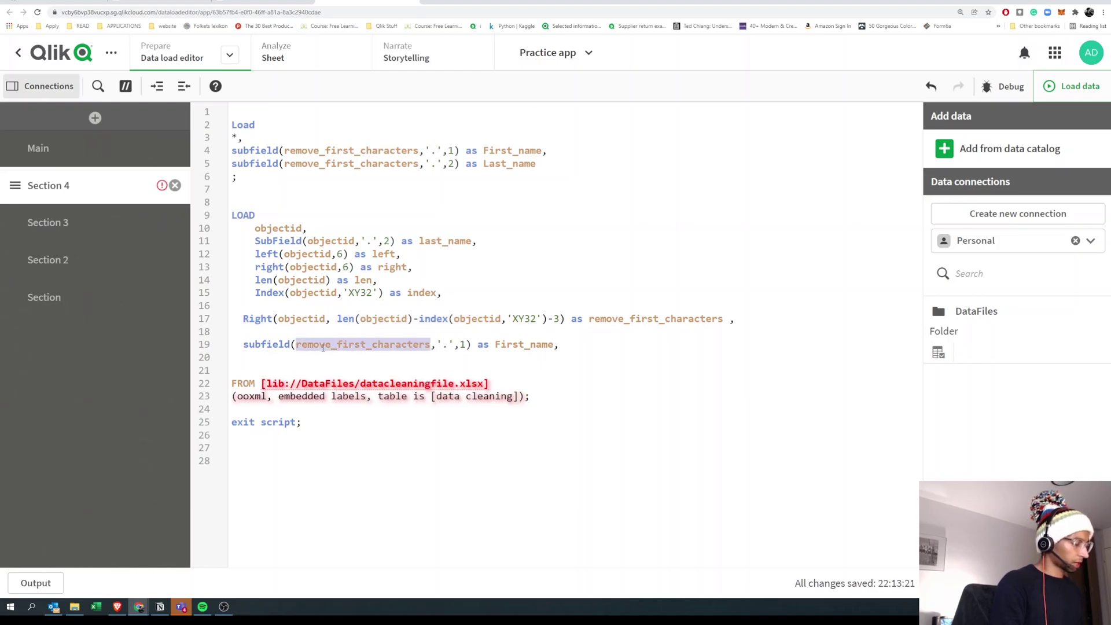
{"action": "key", "text": "ctrl+v"}
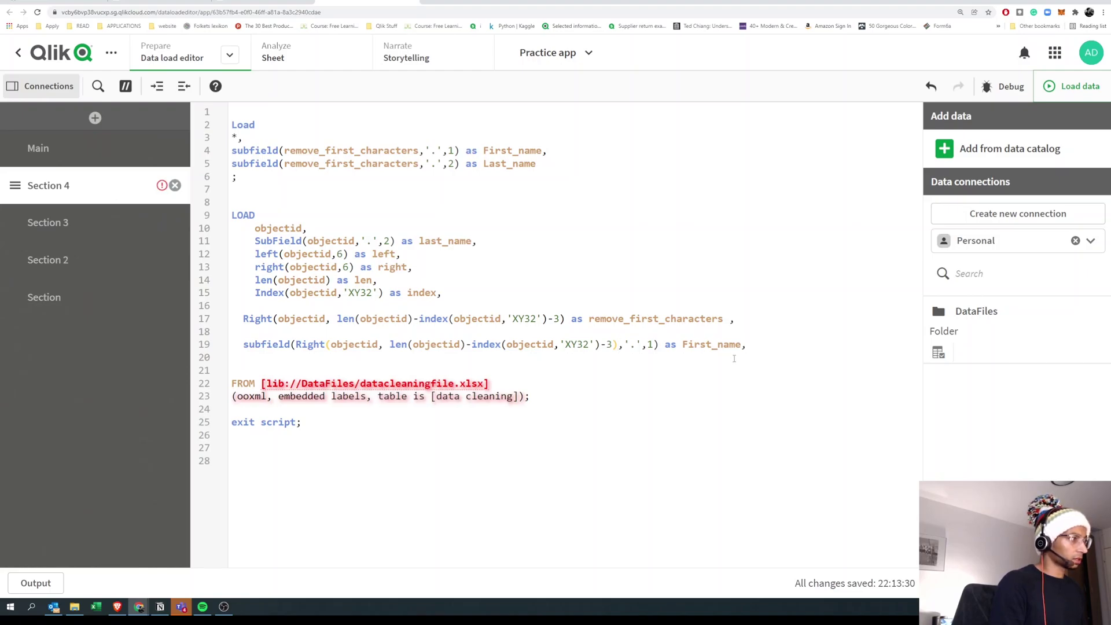
{"action": "double_click", "coordinate": [633, 345]}
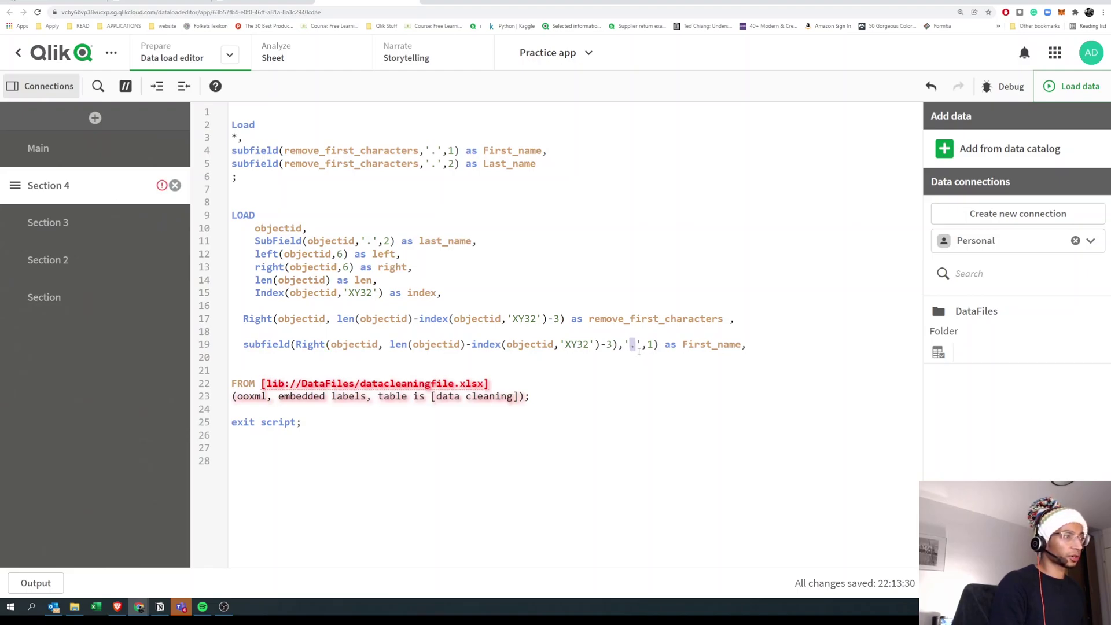
{"action": "left_click", "coordinate": [649, 345]}
- Add the Last_name subfield line below First_name in the lower LOAD, using the nested Right expression, delimiter '.' and field number 2
{"action": "left_click", "coordinate": [758, 348]}
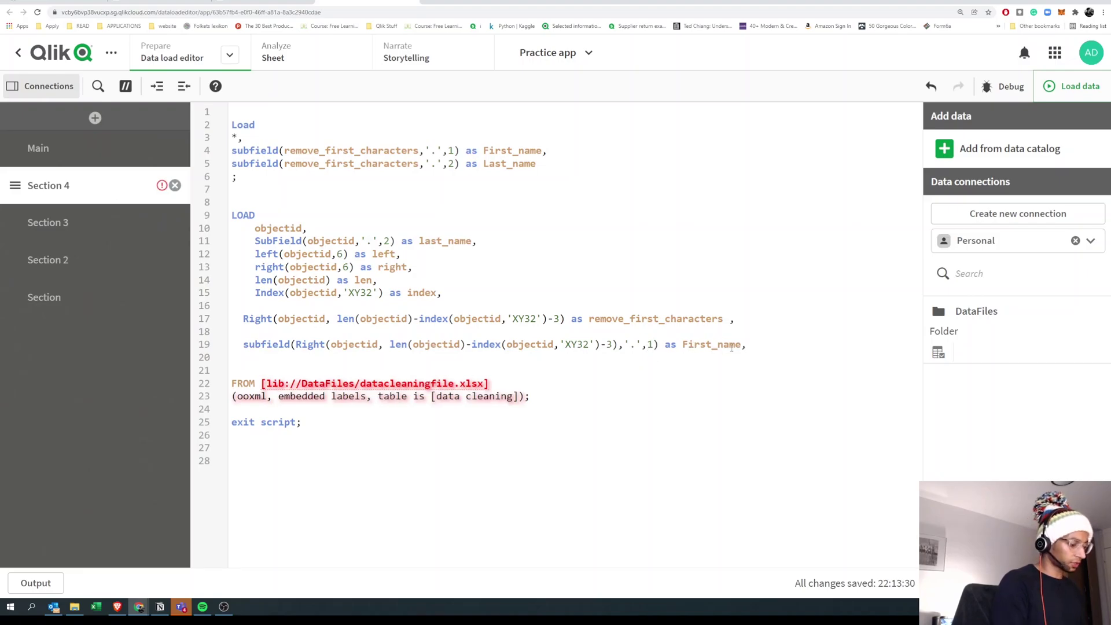
{"action": "left_click_drag", "start_coordinate": [541, 166], "coordinate": [233, 165]}
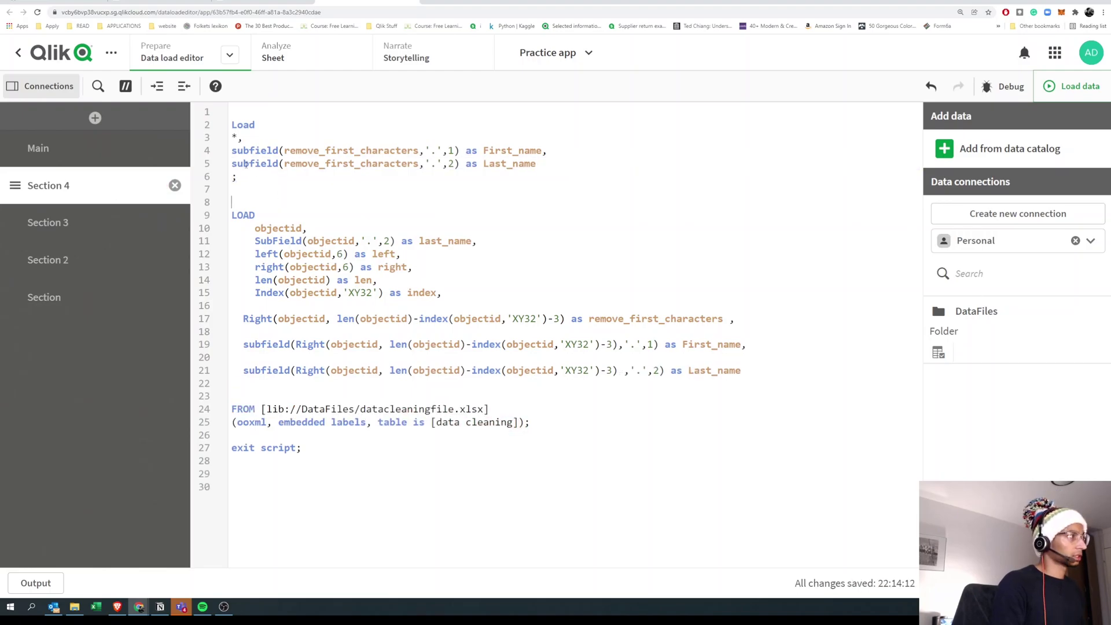
- Delete the whole preceding Load block with its surplus blank lines above the main LOAD
{"action": "left_click_drag", "start_coordinate": [220, 203], "coordinate": [218, 126]}
{"action": "key", "text": "BackSpace"}
{"action": "key", "text": "BackSpace"}
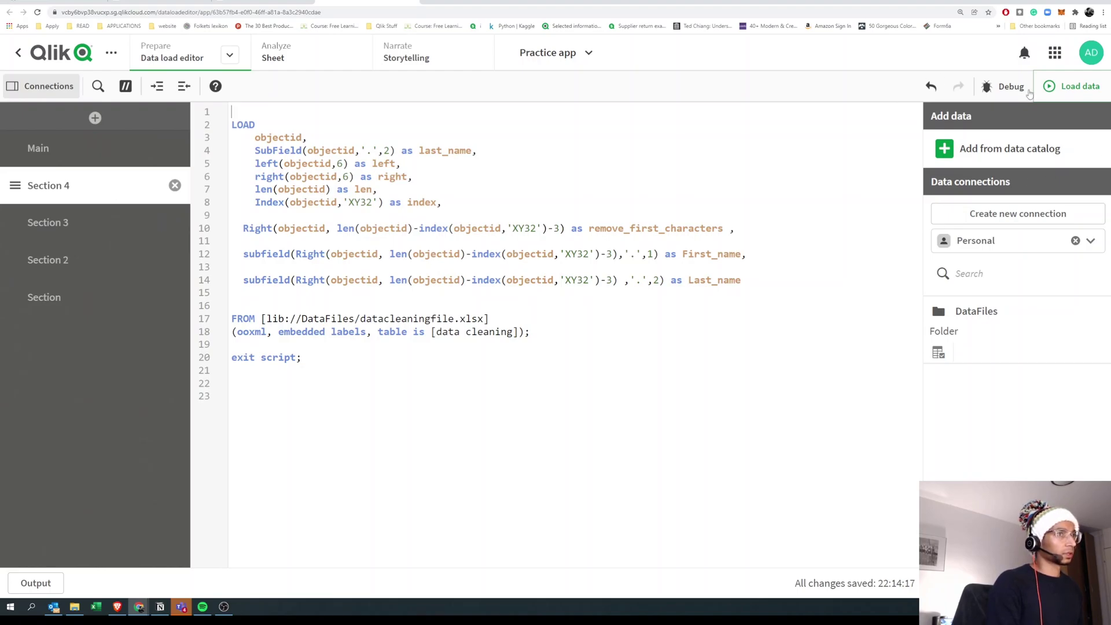
- Load the data with the revised script and check the First_name and Last_name columns in the sheet's table
{"action": "left_click", "coordinate": [1051, 87]}
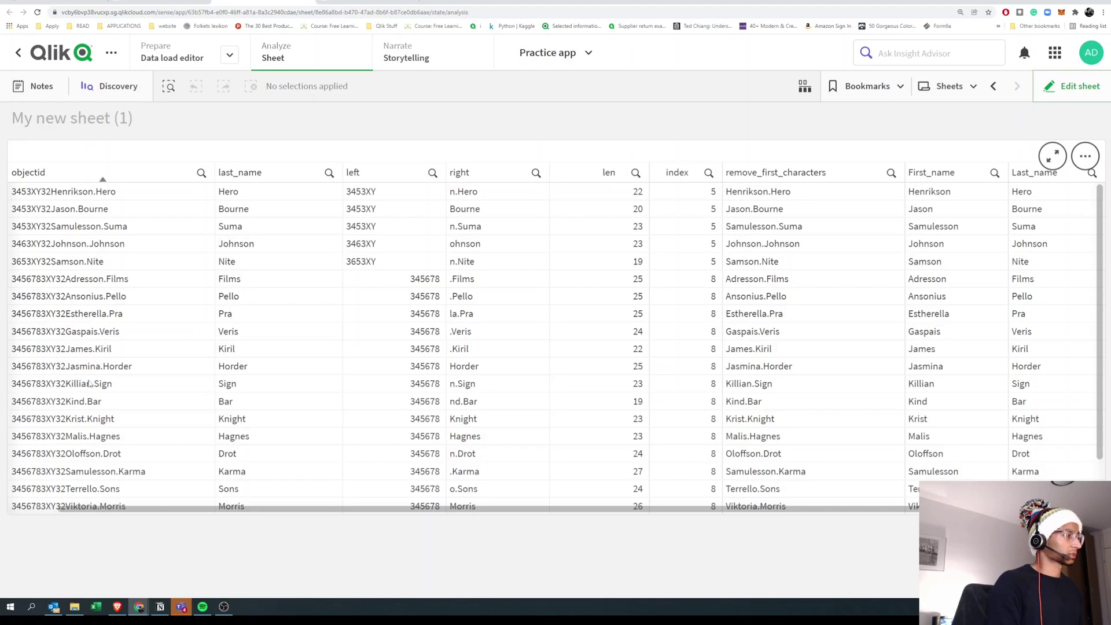
{"action": "left_click_drag", "start_coordinate": [261, 507], "coordinate": [333, 524]}
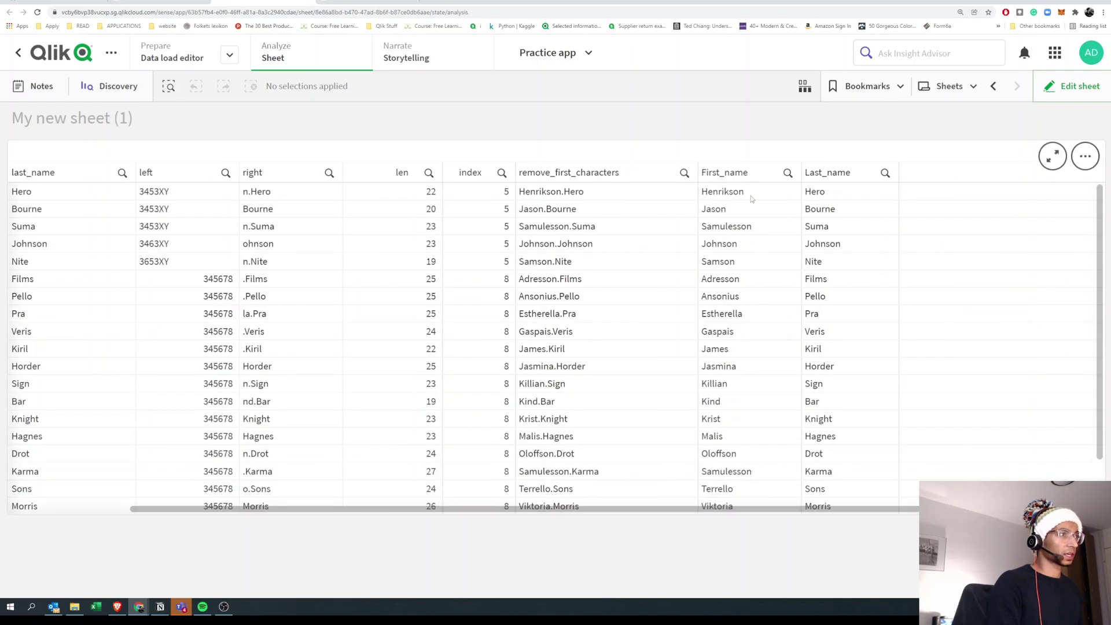
{"action": "left_click_drag", "start_coordinate": [693, 512], "coordinate": [652, 514]}
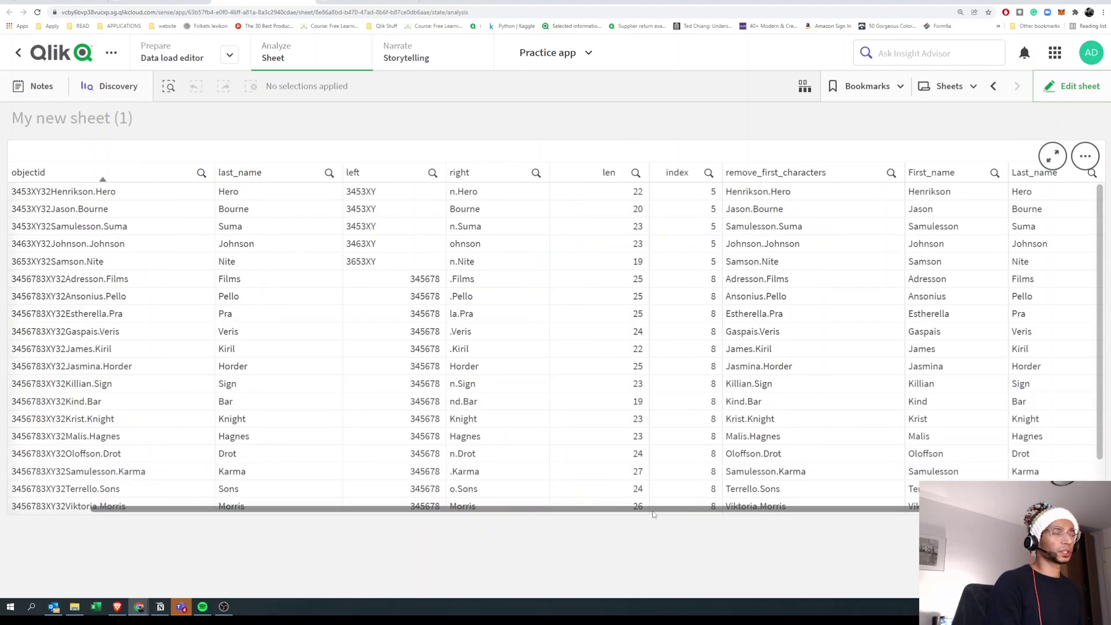
{"action": "left_click_drag", "start_coordinate": [653, 515], "coordinate": [590, 510]}
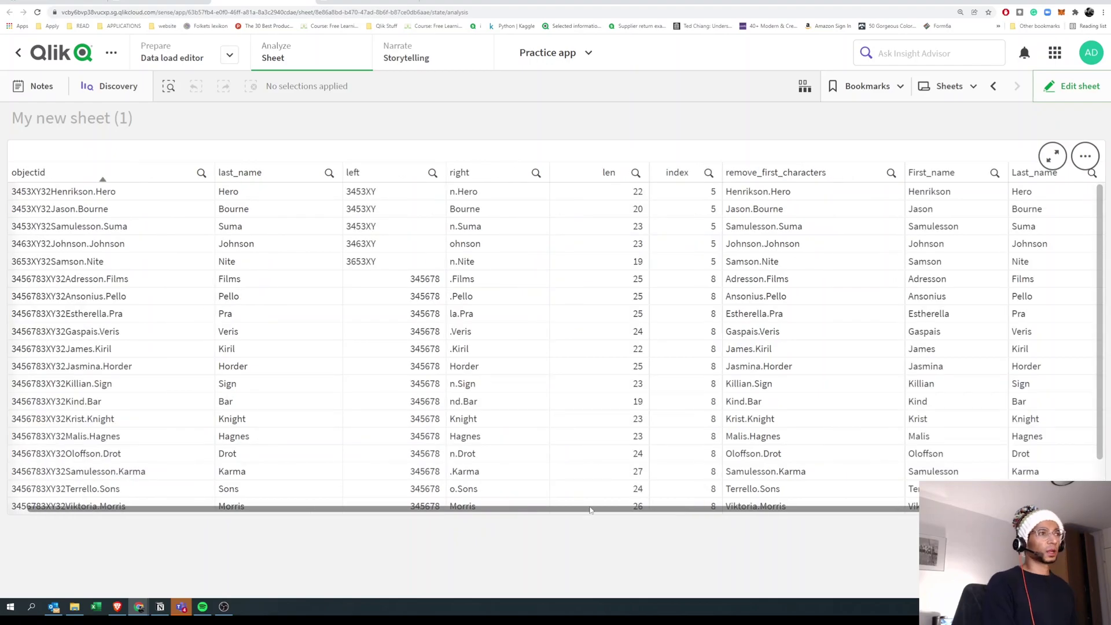